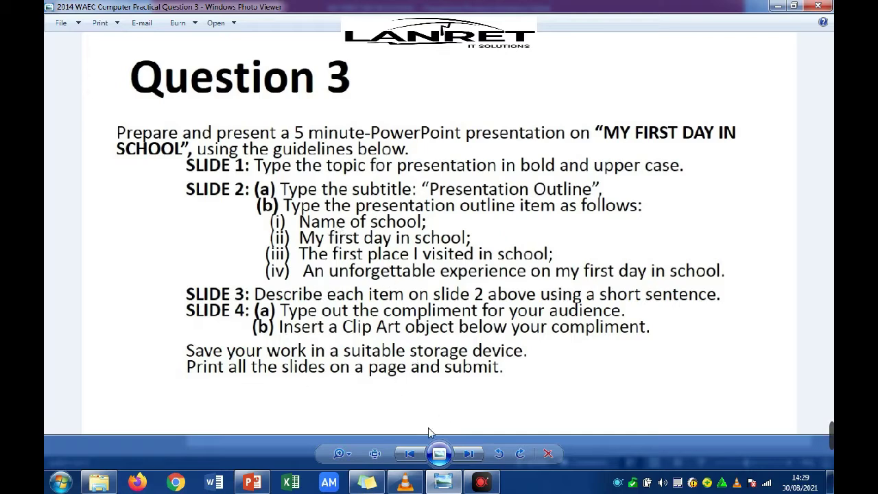
# Step: Switch to PowerPoint, close the existing MY FIRST DAY IN SCHOOL presentation and create a new blank presentation
pyautogui.moveTo(255, 482)
pyautogui.click(254, 419)
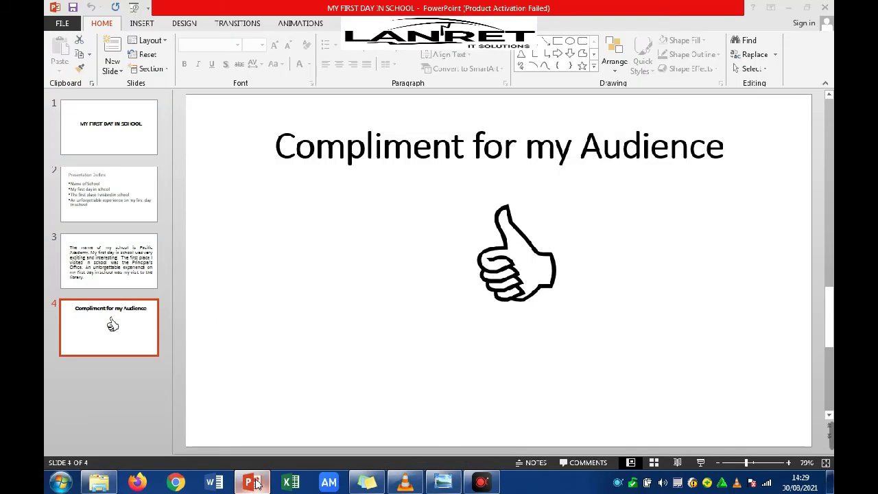
pyautogui.click(826, 10)
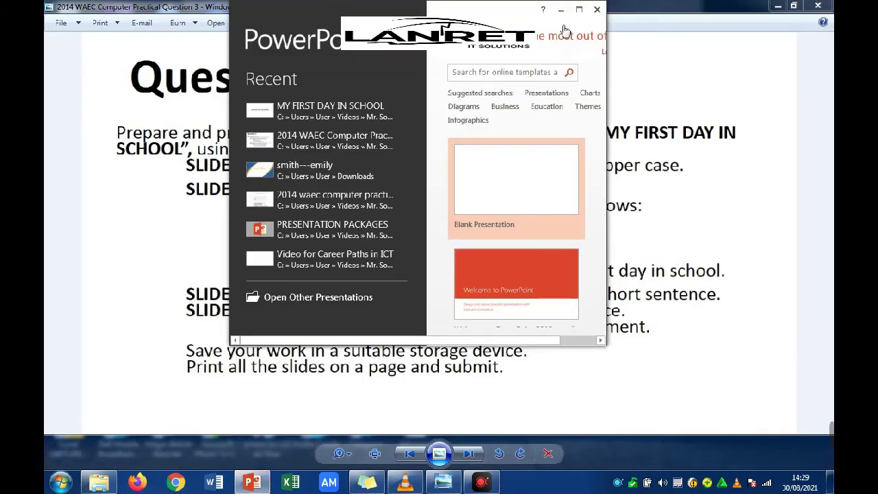
pyautogui.click(579, 9)
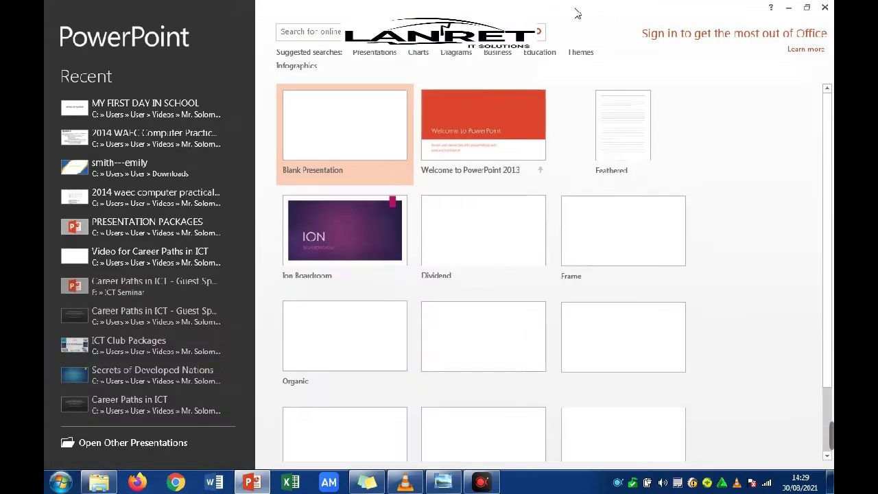
pyautogui.click(329, 137)
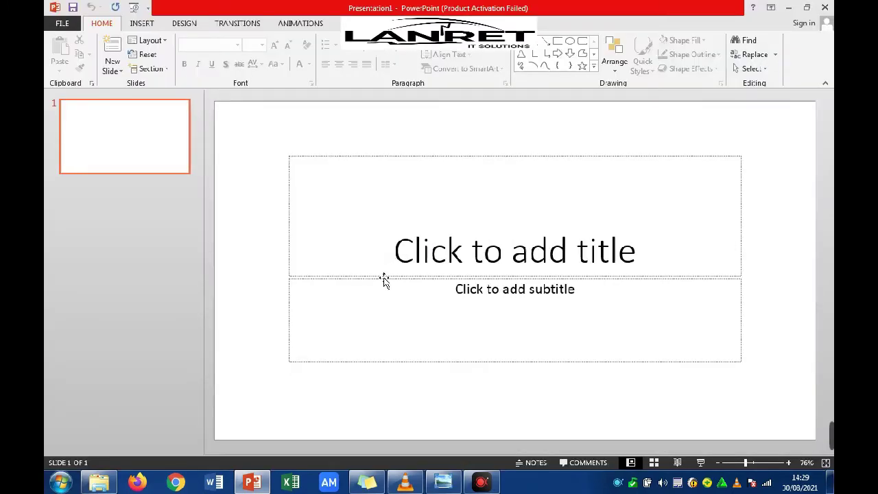
# Step: Consult the question image in Windows Photo Viewer and enter the bold title "MY FIRST DAY IN SCHOOL" on slide 1 in PowerPoint
pyautogui.click(442, 484)
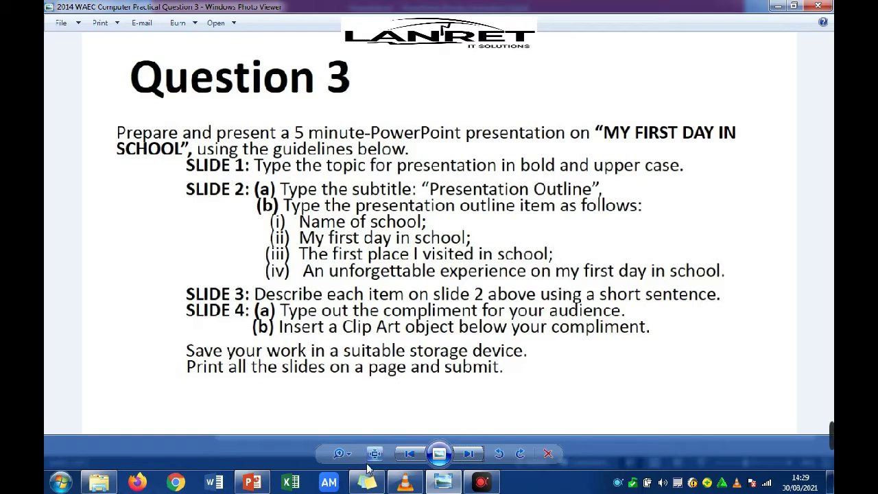
pyautogui.click(252, 482)
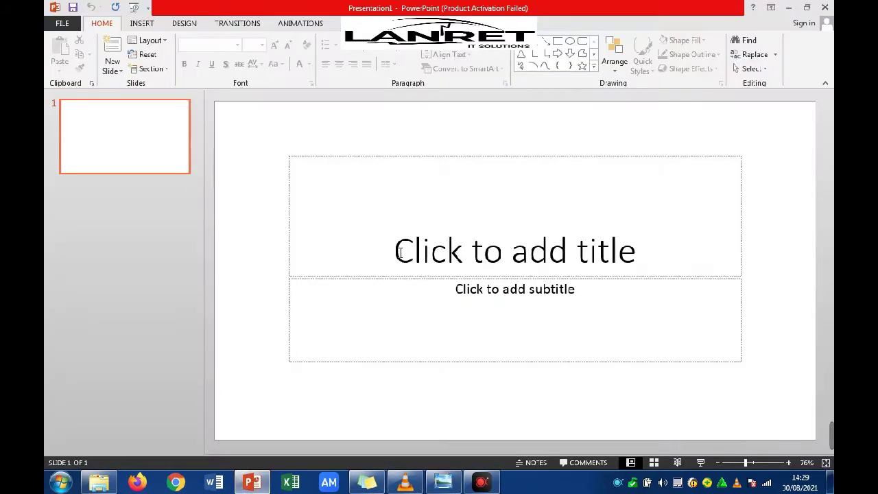
pyautogui.click(114, 124)
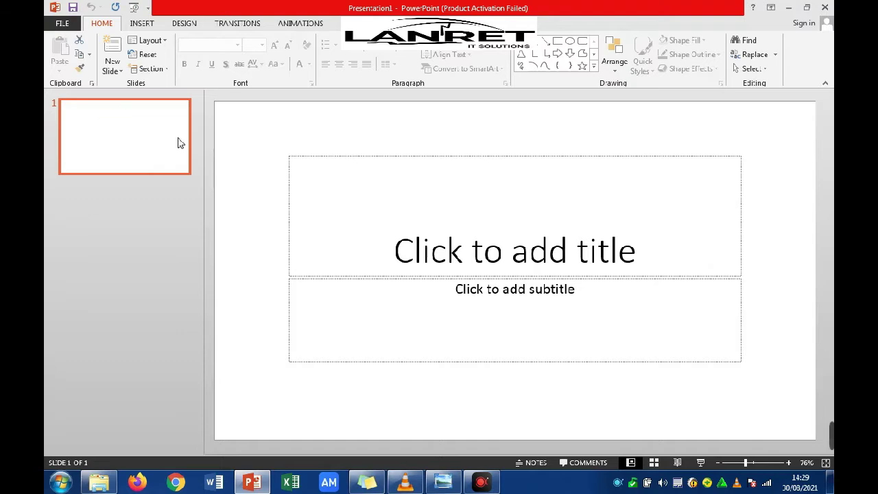
pyautogui.click(432, 247)
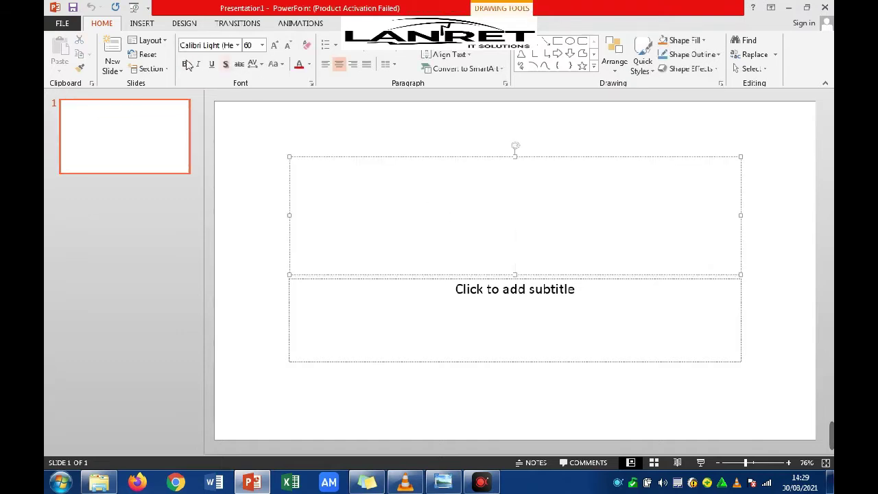
pyautogui.click(185, 63)
pyautogui.write('My')
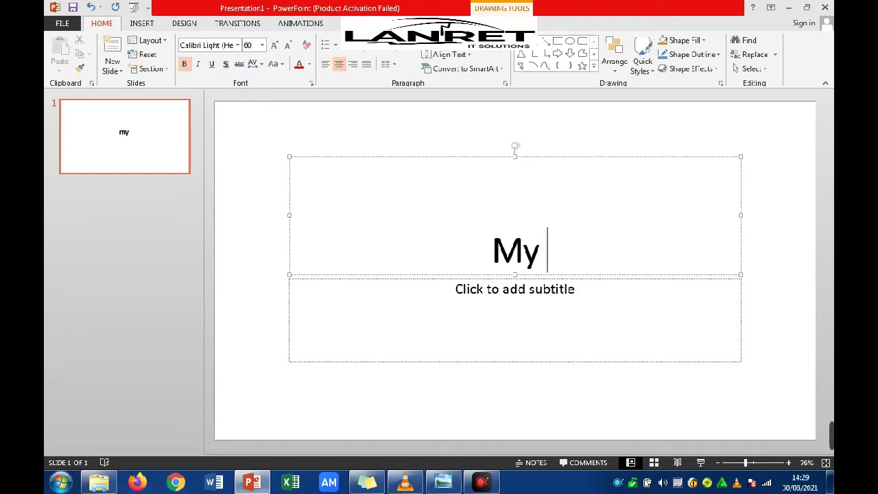
pyautogui.press('BackSpace')
pyautogui.press('BackSpace')
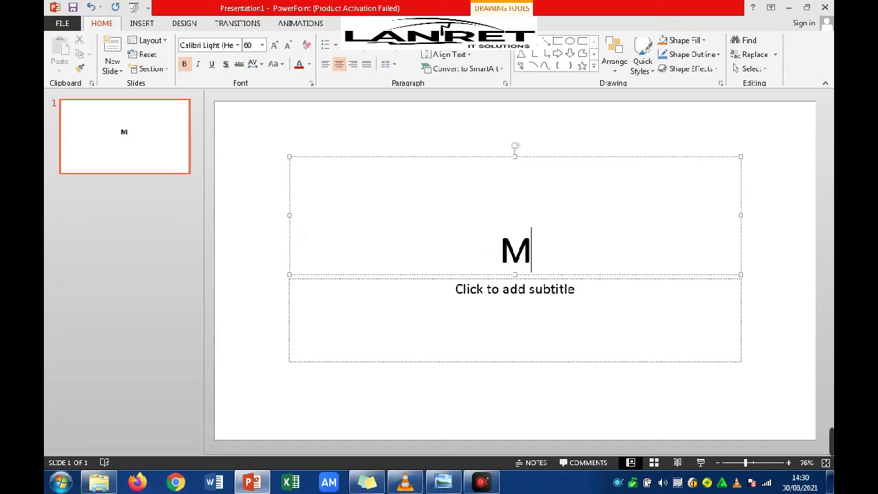
pyautogui.write('Y ')
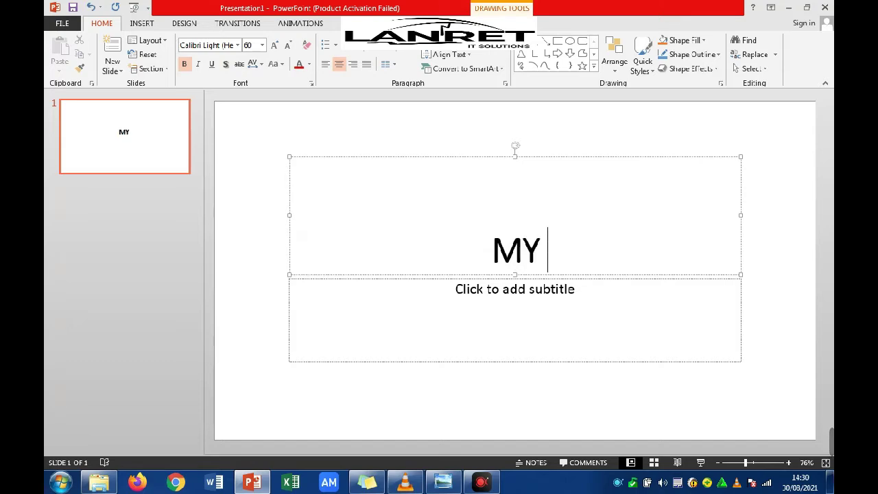
pyautogui.write('FIR')
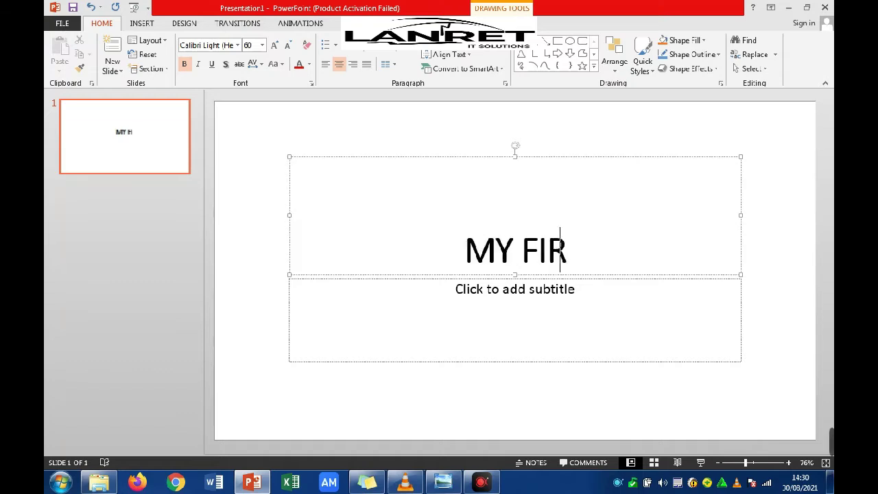
pyautogui.write('ST DAY ')
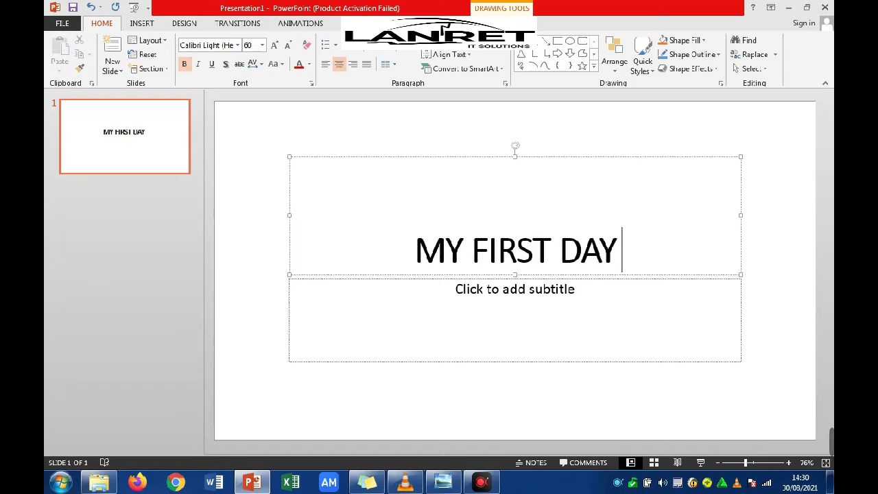
pyautogui.write('IN SCHOOL')
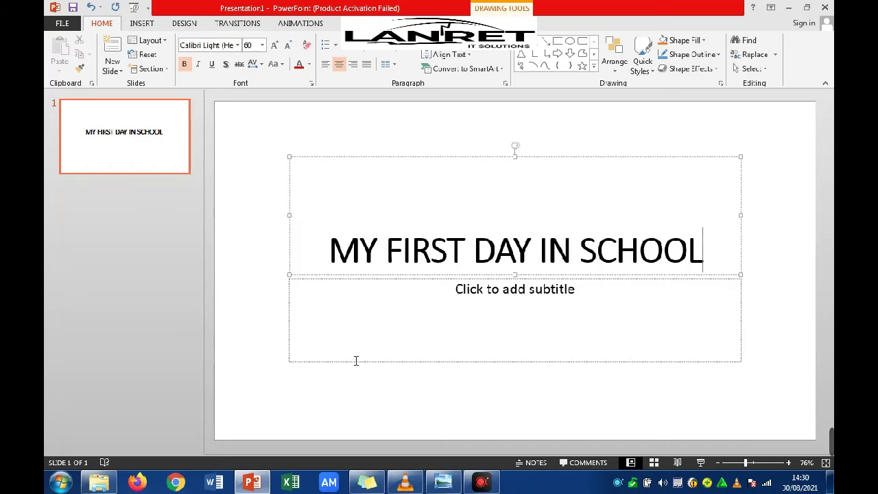
# Step: Check the slide 2 instructions in the question image and add a second slide in PowerPoint, with its title placeholder active
pyautogui.click(447, 484)
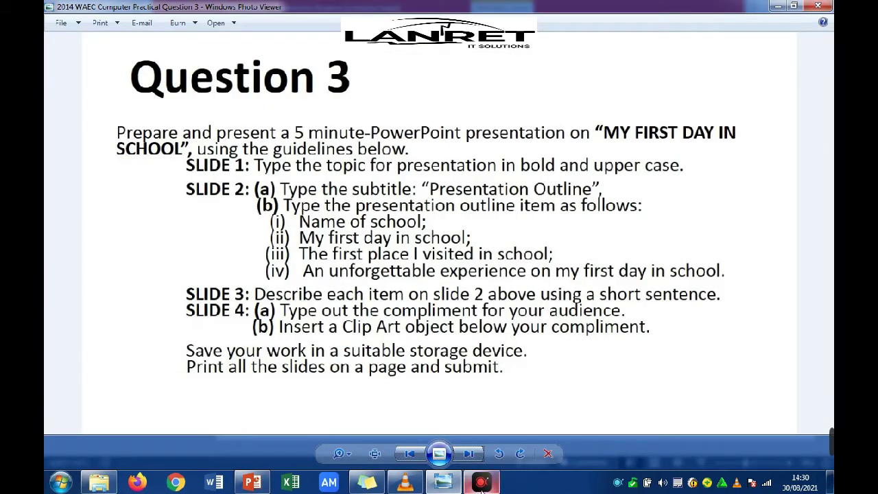
pyautogui.click(245, 484)
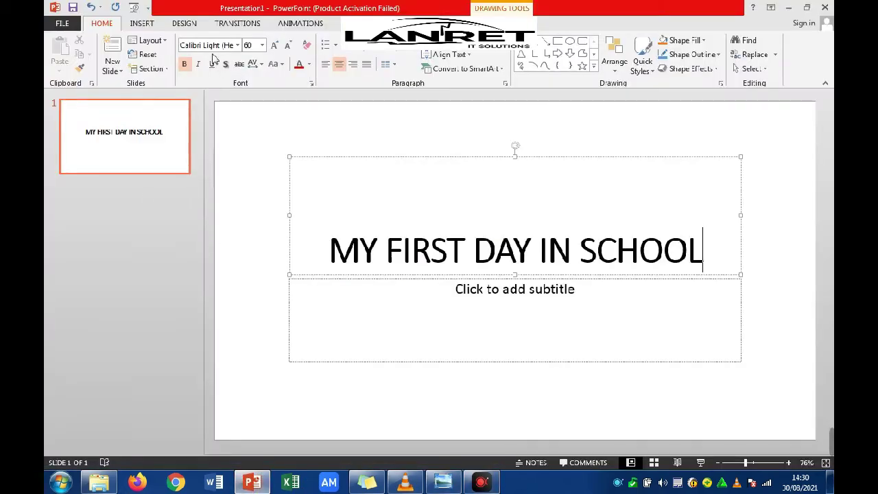
pyautogui.click(113, 46)
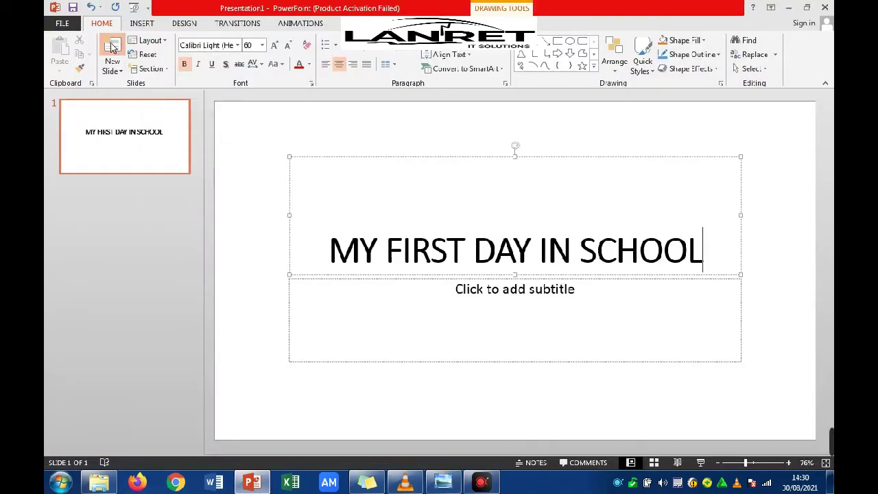
pyautogui.click(351, 149)
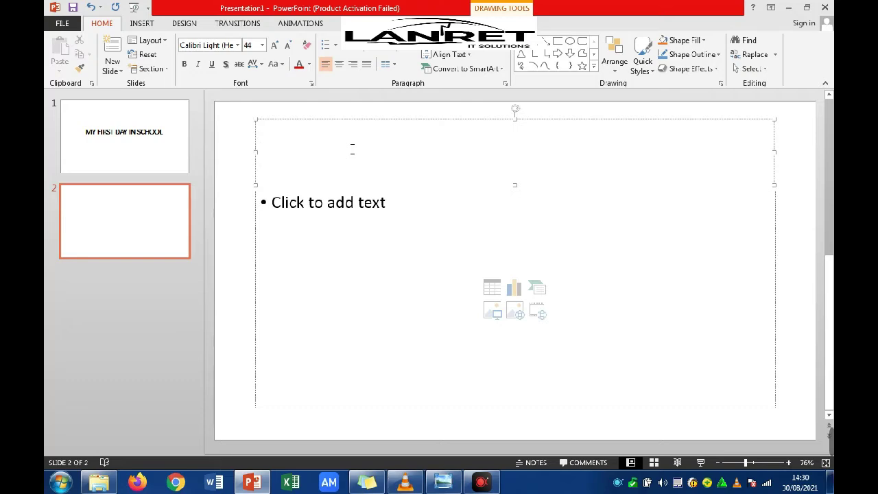
pyautogui.write('p')
pyautogui.press('BackSpace')
pyautogui.write('ORESE')
pyautogui.press('BackSpace')
pyautogui.press('BackSpace')
pyautogui.press('BackSpace')
pyautogui.press('BackSpace')
pyautogui.press('BackSpace')
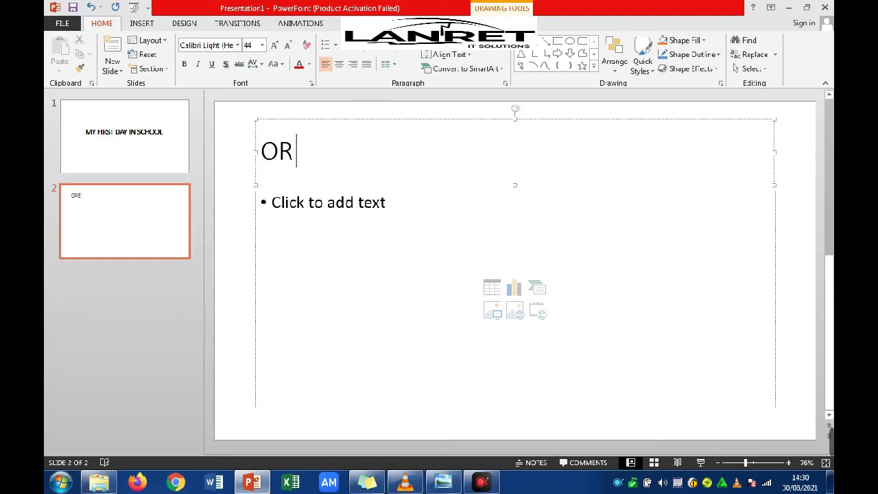
# Step: Enter "PRESENTATION OUTLINE" as the title of slide 2
pyautogui.write('PRESE')
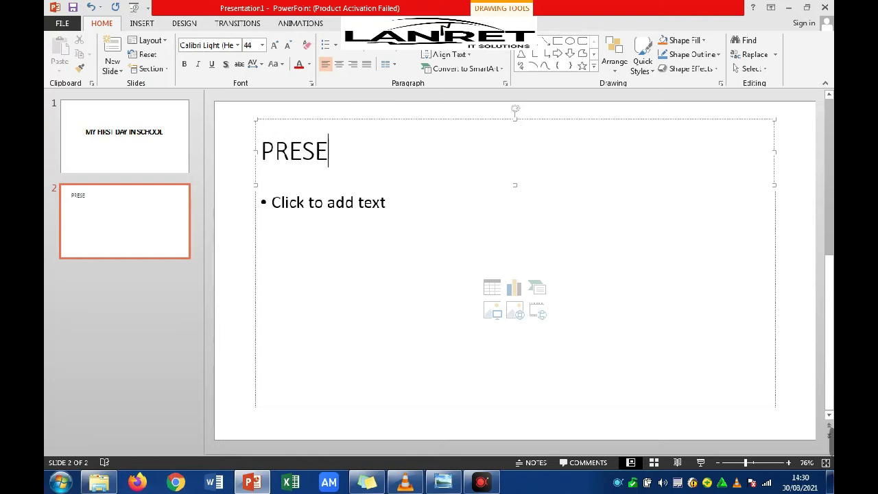
pyautogui.write('NTATION ')
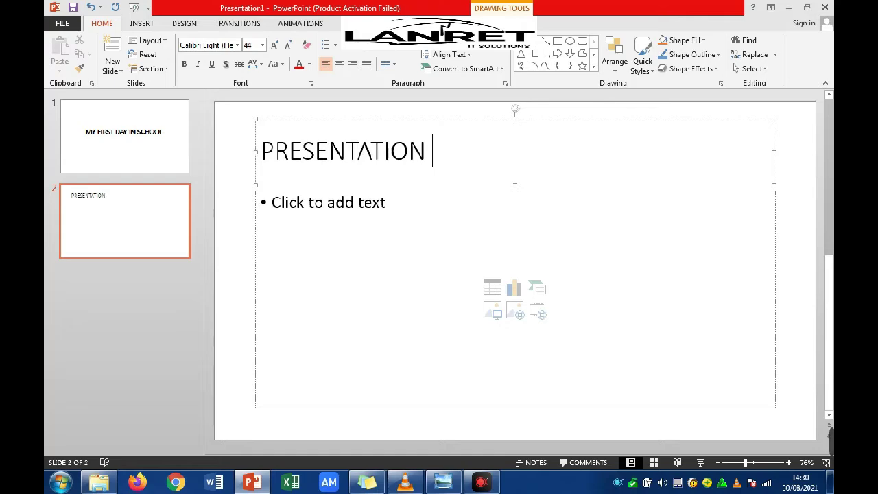
pyautogui.write('OUTLINE')
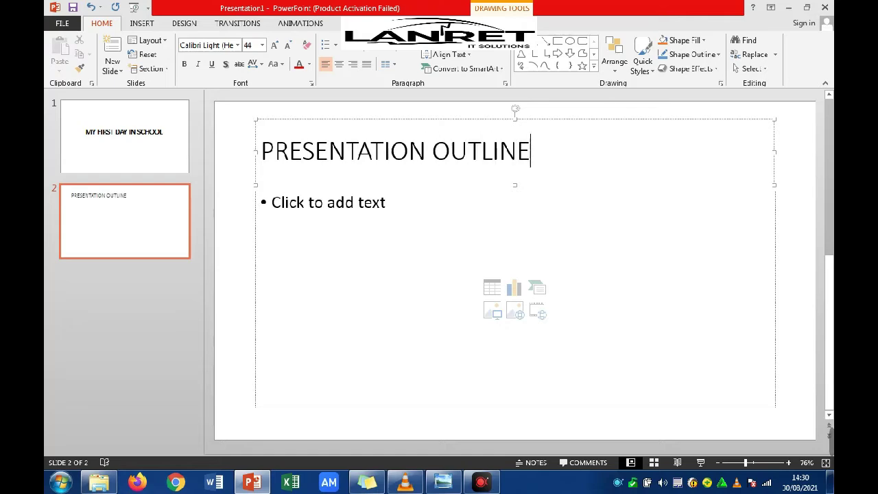
# Step: Check the outline items in the question image and enter the bullets "Name of school" and "My first day in school" on slide 2
pyautogui.click(443, 482)
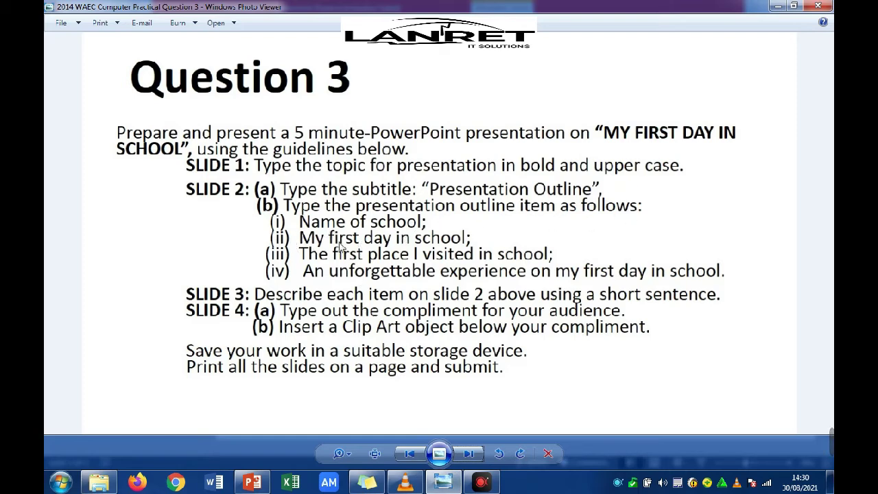
pyautogui.click(253, 484)
pyautogui.click(358, 210)
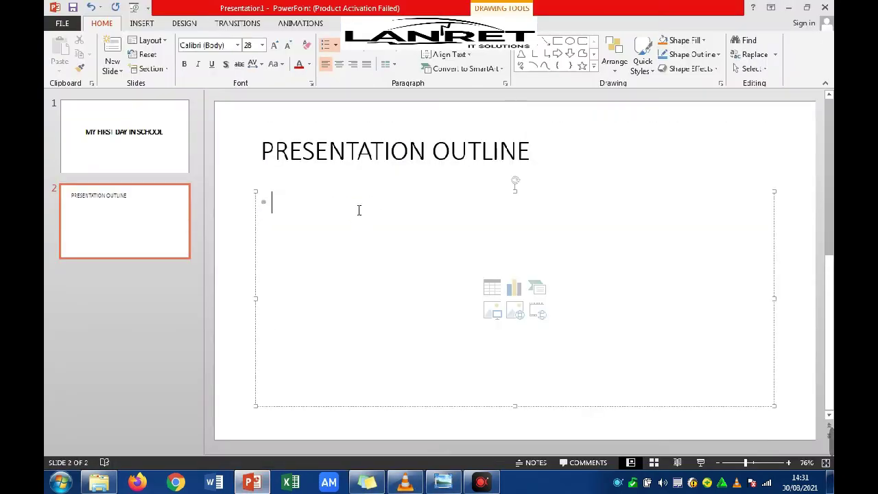
pyautogui.write('n')
pyautogui.press('BackSpace')
pyautogui.write('Name')
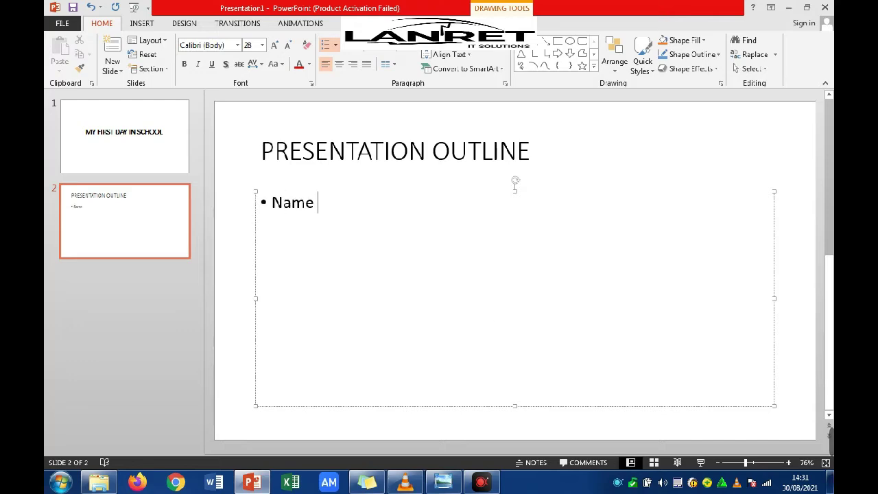
pyautogui.write(' of school ')
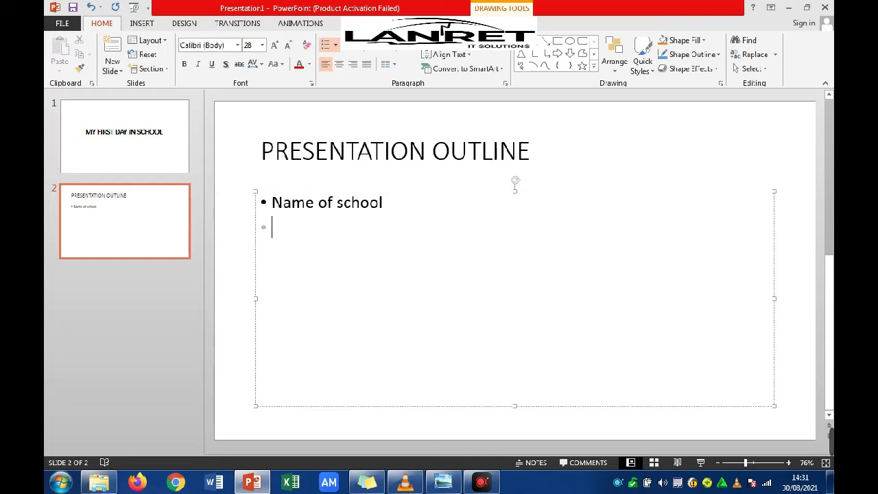
pyautogui.write('My f')
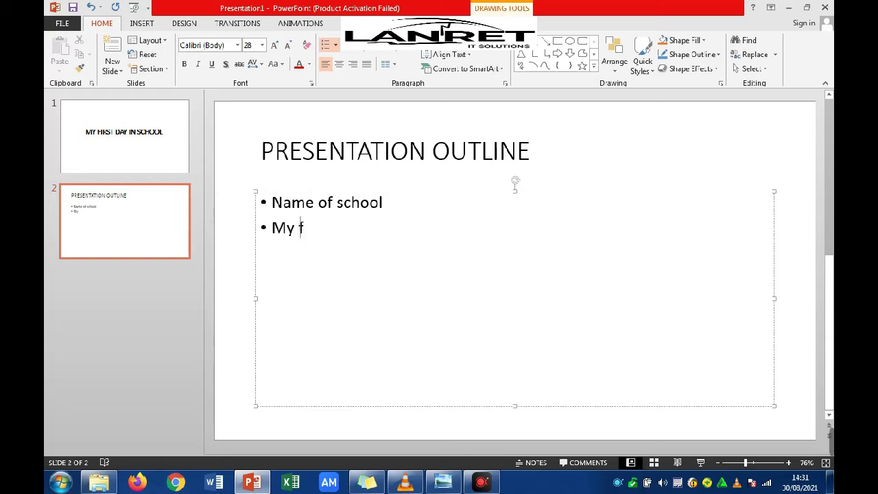
pyautogui.write('irst day ')
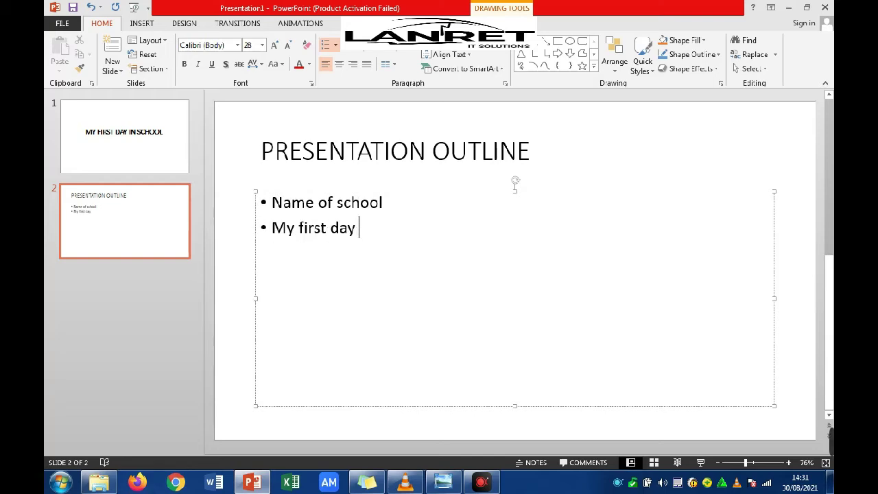
pyautogui.write('in school')
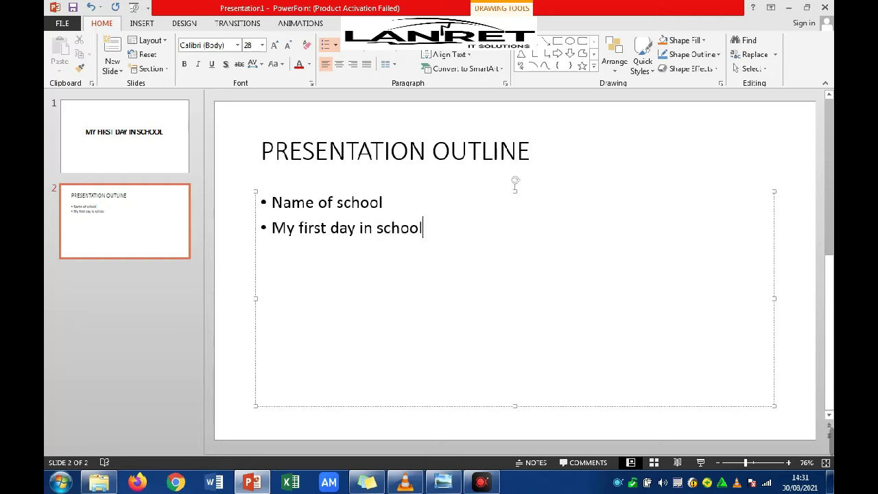
# Step: Check the third outline item in the question image and add the bullet "The first place I visited in school" on slide 2 in PowerPoint
pyautogui.click(443, 482)
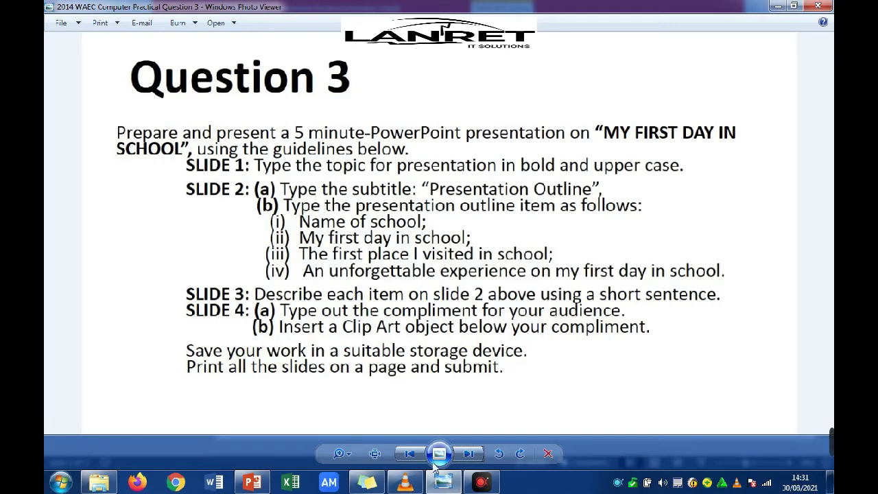
pyautogui.click(253, 482)
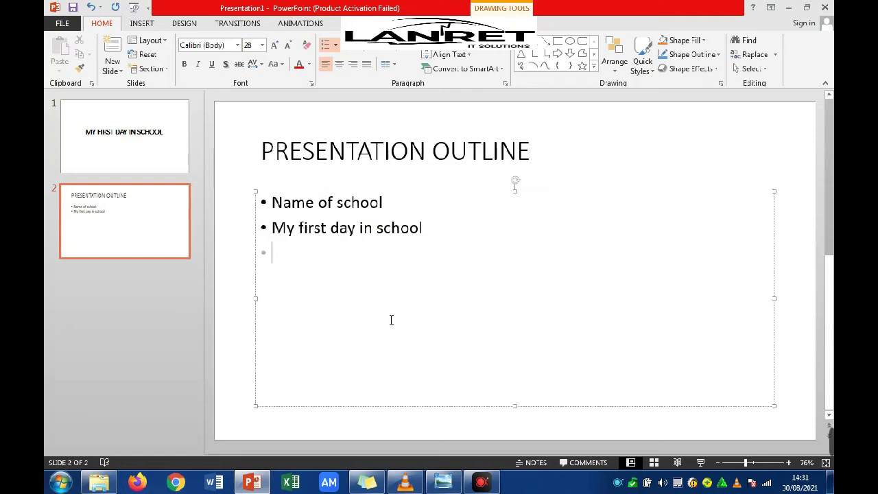
pyautogui.write('The fi')
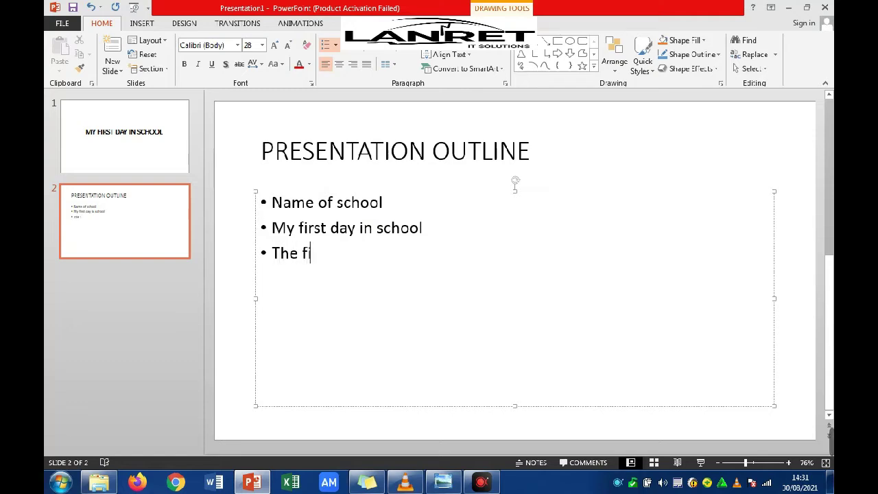
pyautogui.write('rst pla')
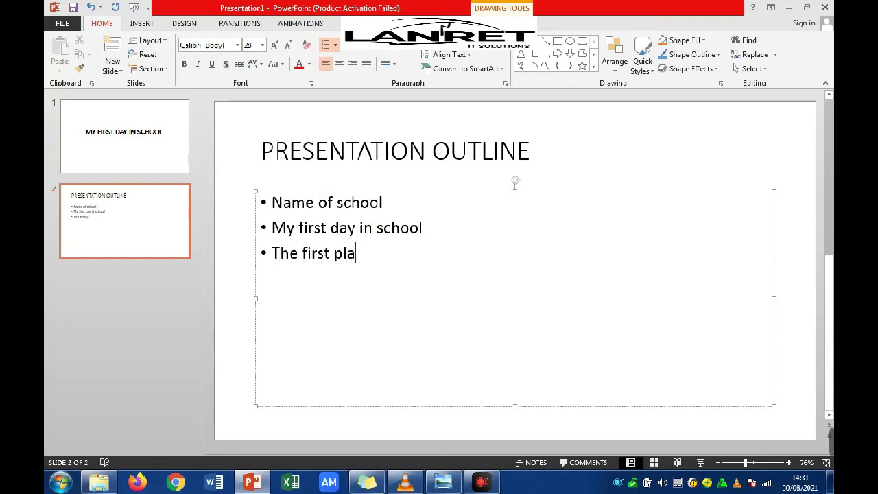
pyautogui.write('ce I vis')
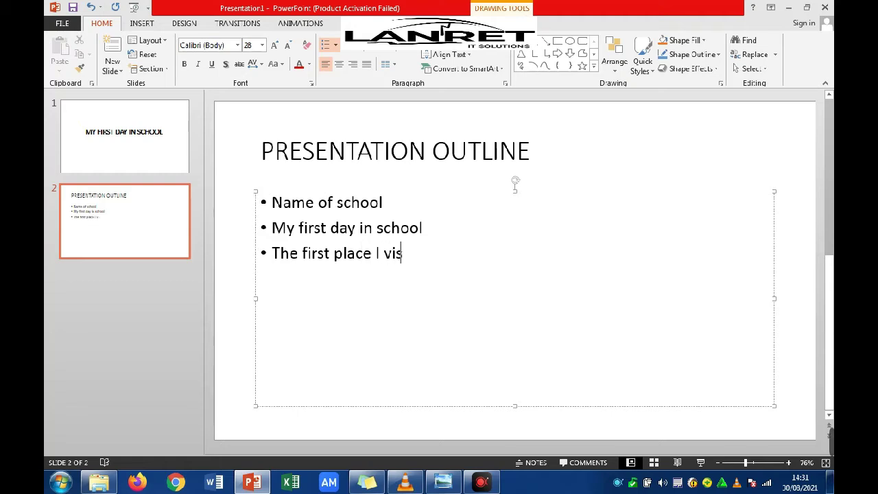
pyautogui.write('ited in ')
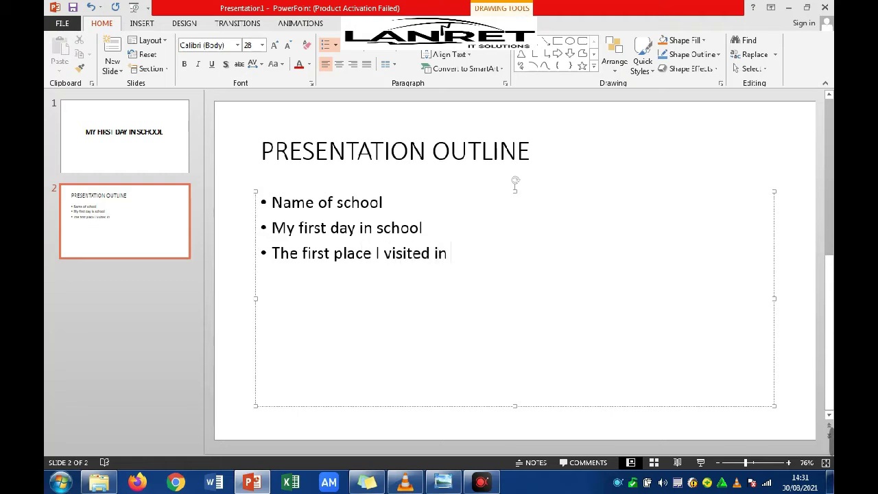
pyautogui.write('school')
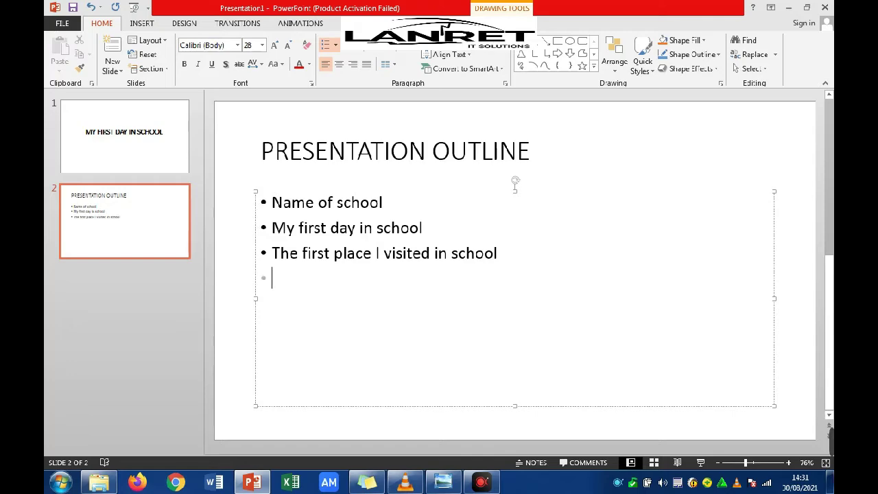
# Step: Check the fourth item in the question image and enter the bullet "An unforgettable experience on my first day in school" on slide 2 in PowerPoint
pyautogui.click(443, 482)
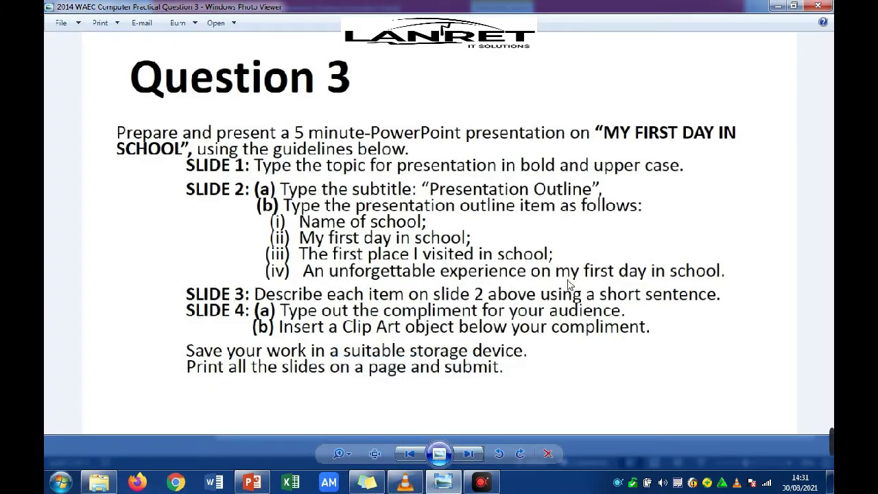
pyautogui.click(254, 481)
pyautogui.write('An unfo')
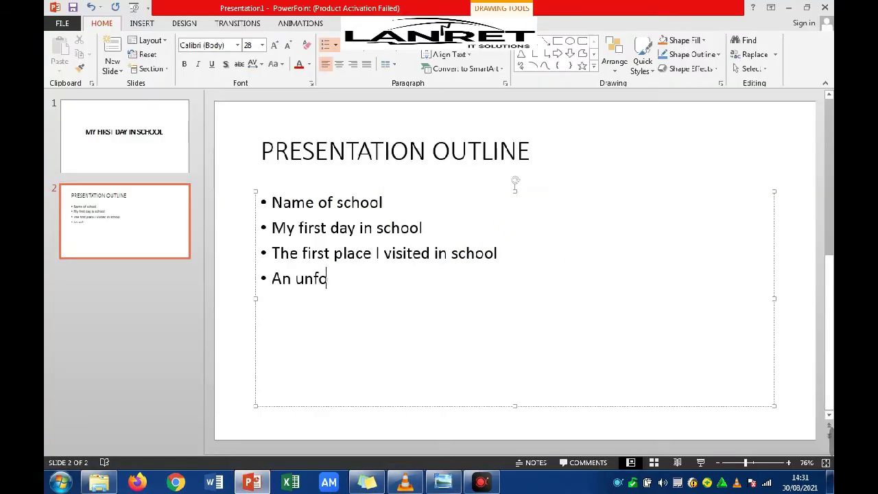
pyautogui.write('rgettable')
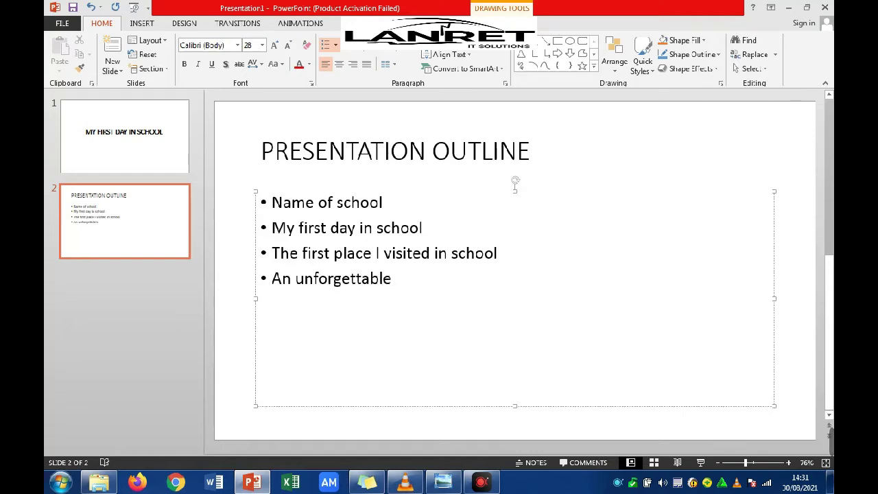
pyautogui.write(' experie')
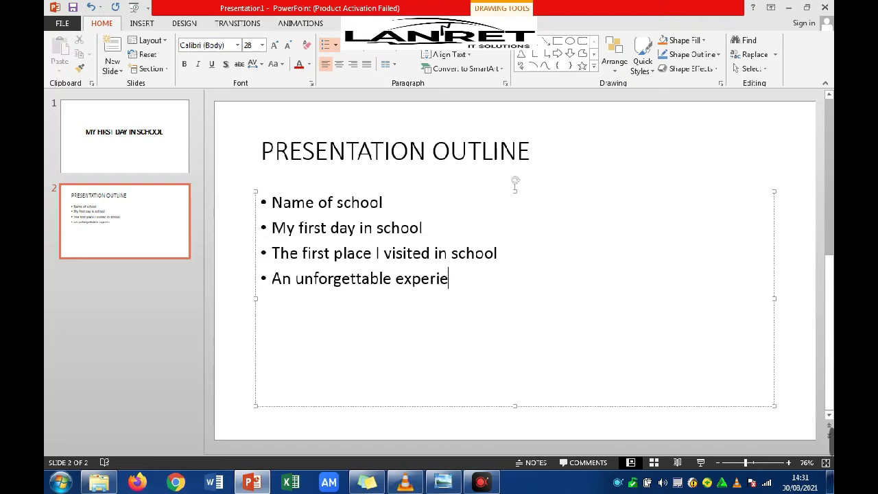
pyautogui.write('nce on')
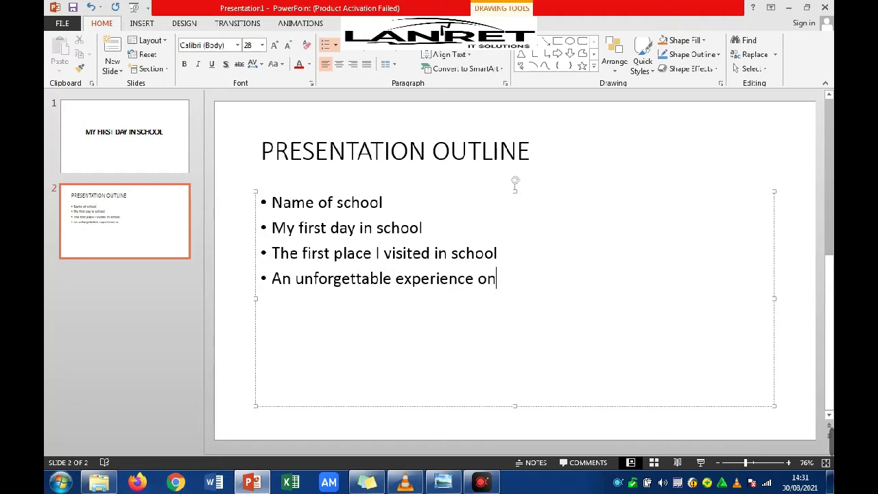
pyautogui.write(' my first da')
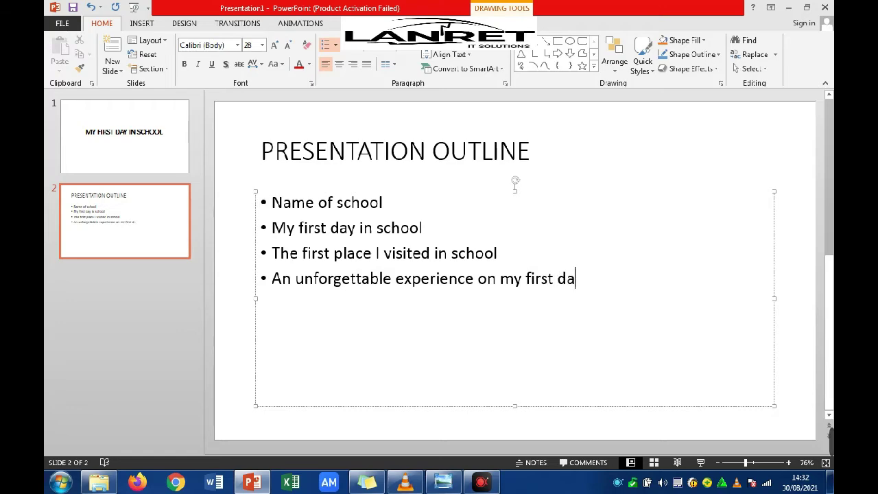
pyautogui.write('y in school')
# Step: Compare slide 2 with the question image in Windows Photo Viewer, read the slide 3 instructions, and return to PowerPoint
pyautogui.hotkey('alt', 'Tab')
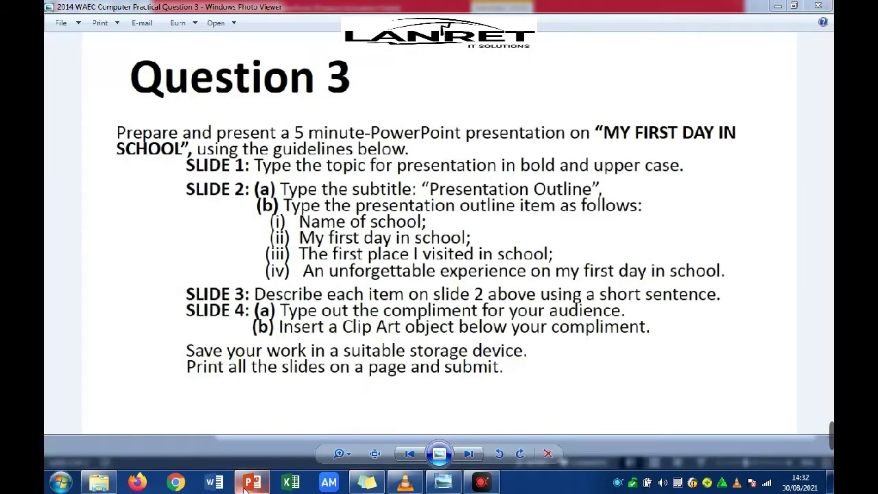
pyautogui.hotkey('alt', 'Tab')
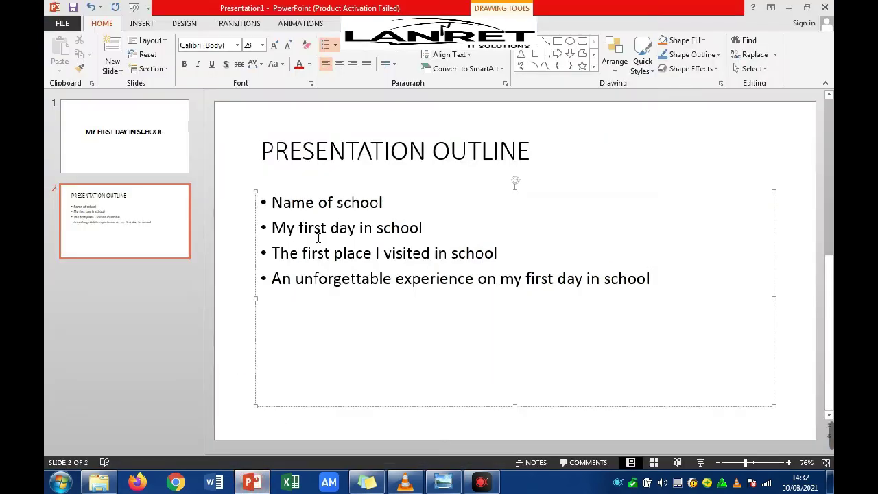
pyautogui.click(90, 215)
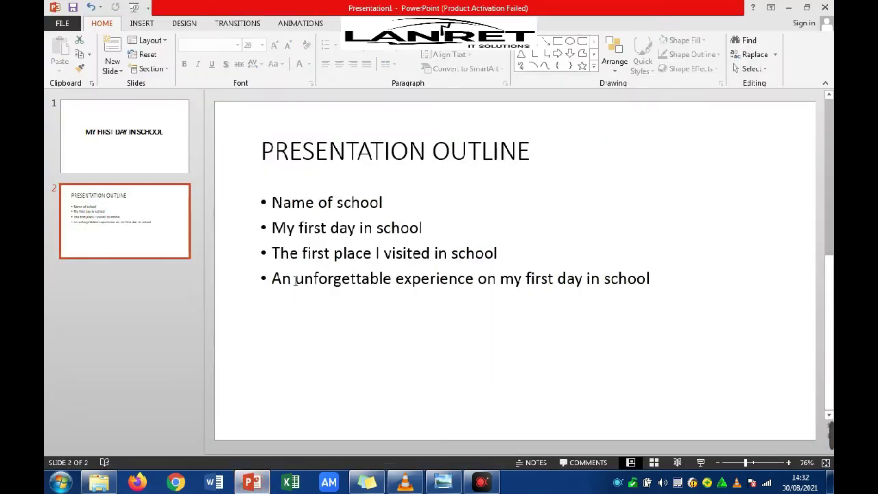
pyautogui.click(456, 485)
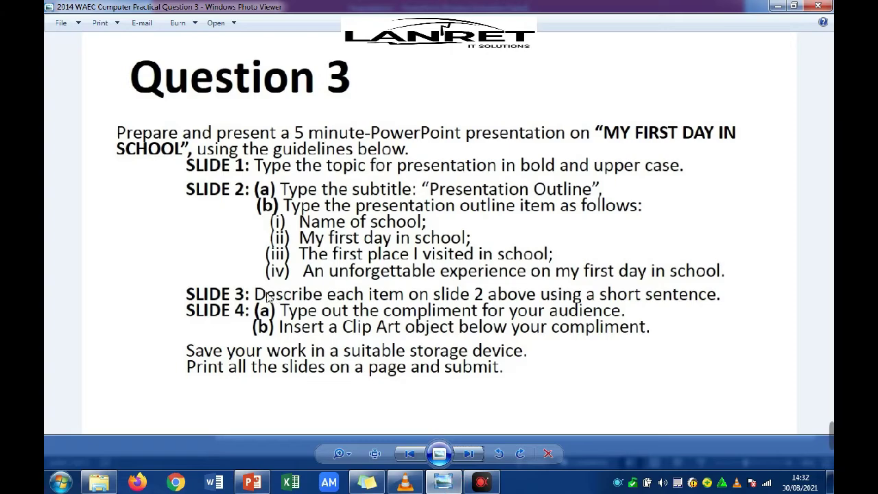
pyautogui.click(457, 485)
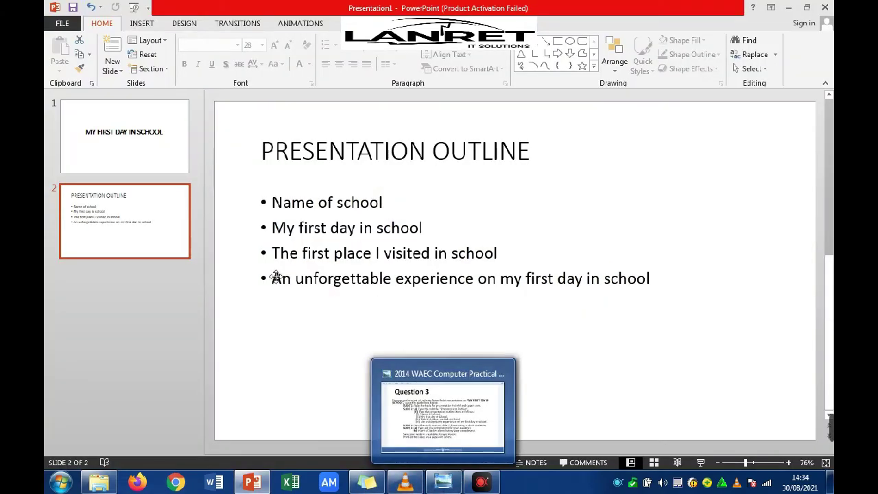
pyautogui.click(442, 482)
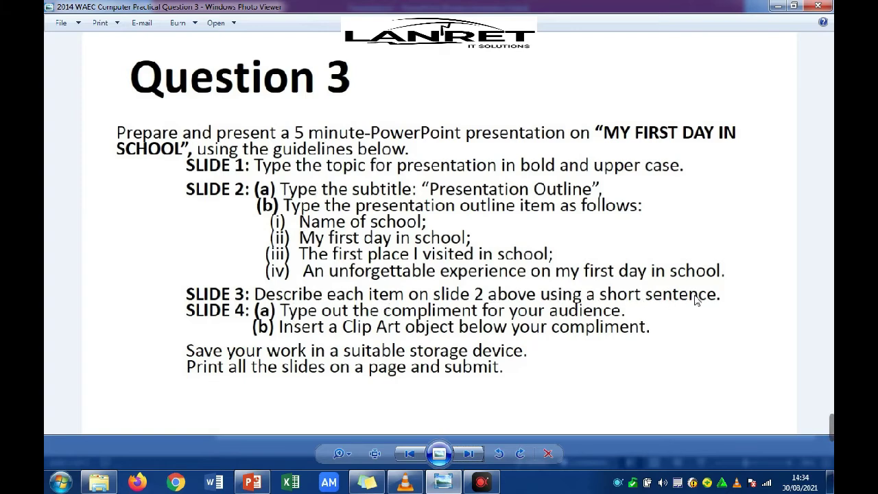
pyautogui.click(259, 487)
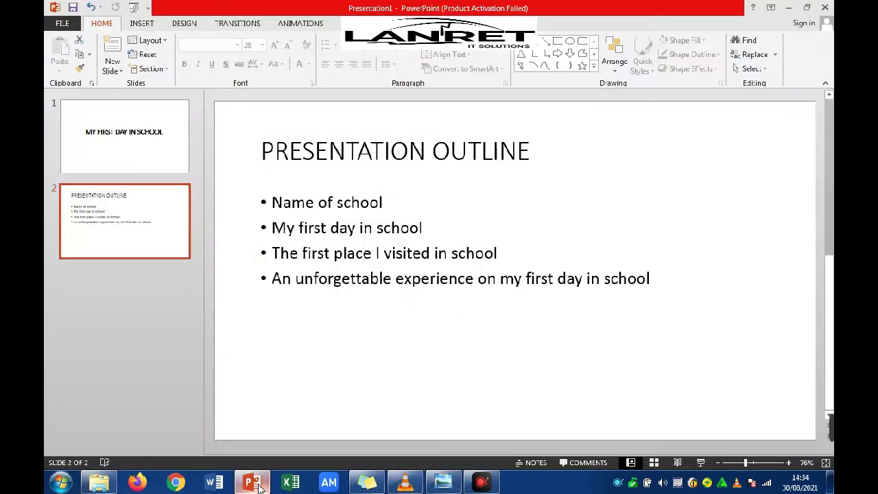
# Step: Add a third slide after the outline slide and delete its title placeholder
pyautogui.click(112, 47)
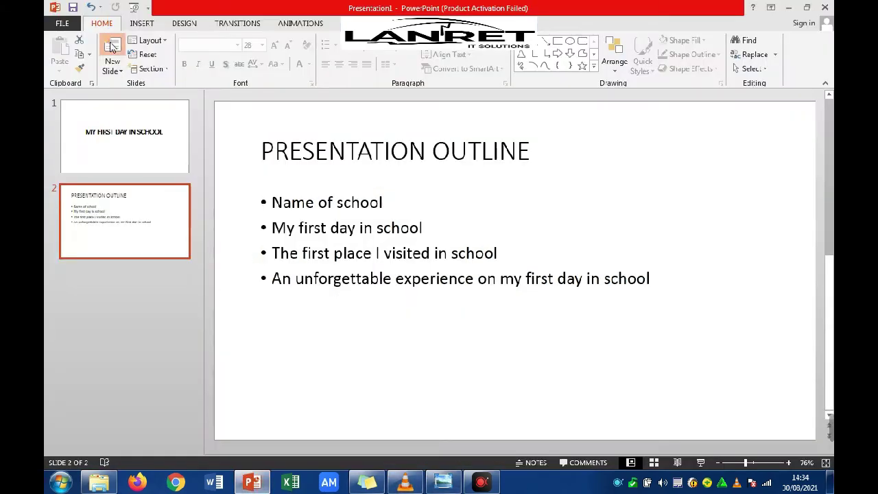
pyautogui.click(357, 162)
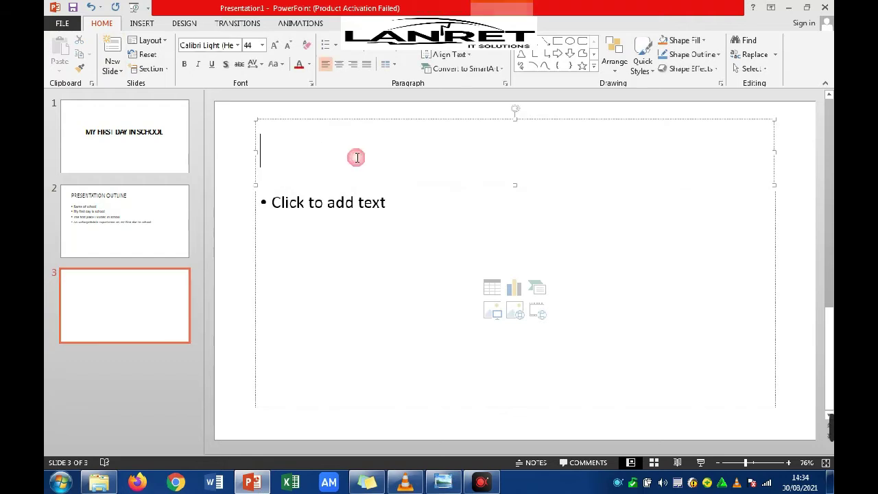
pyautogui.click(352, 118)
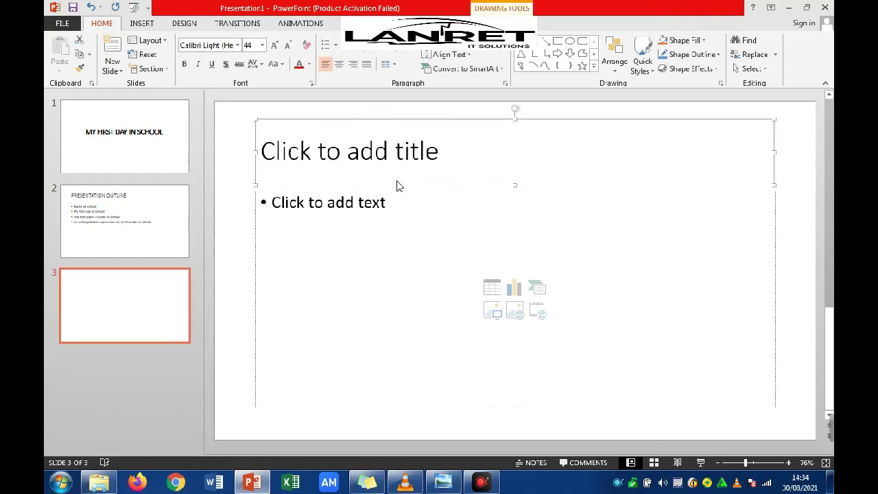
pyautogui.press('Delete')
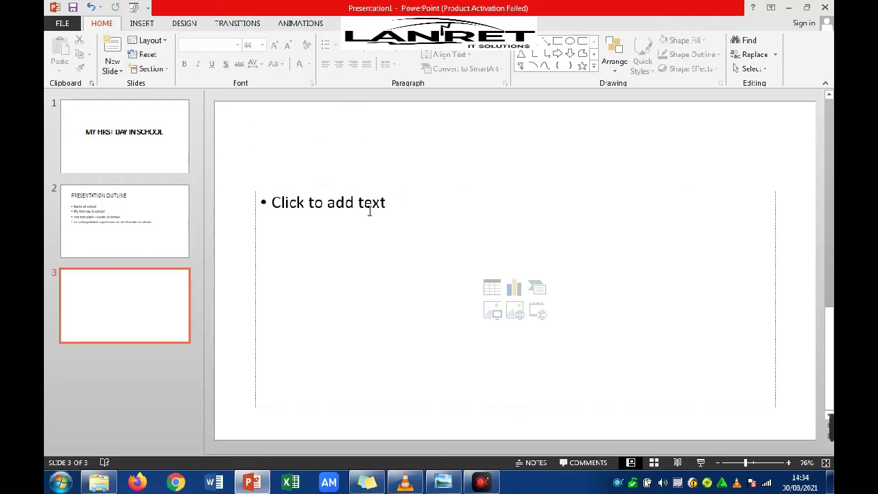
# Step: Enlarge slide 3's text placeholder upward into the empty title area and remove the bullet from its first line
pyautogui.click(345, 193)
pyautogui.moveTo(259, 191); pyautogui.dragTo(247, 121)
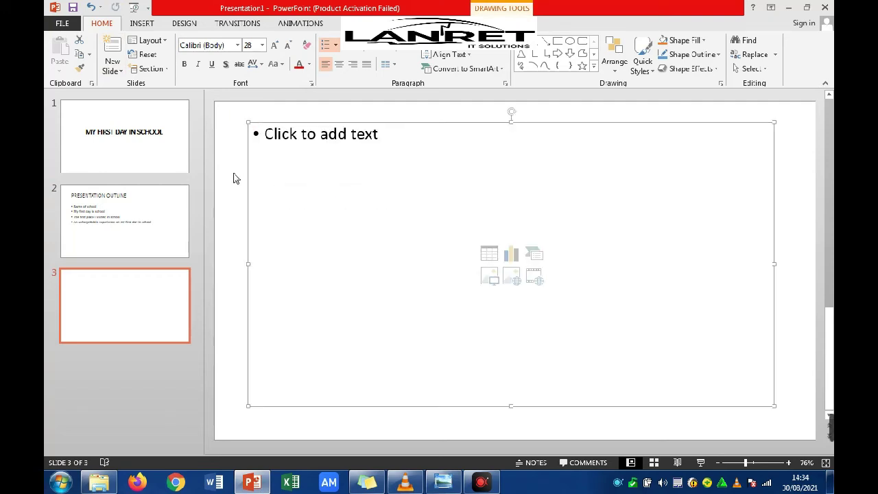
pyautogui.click(356, 141)
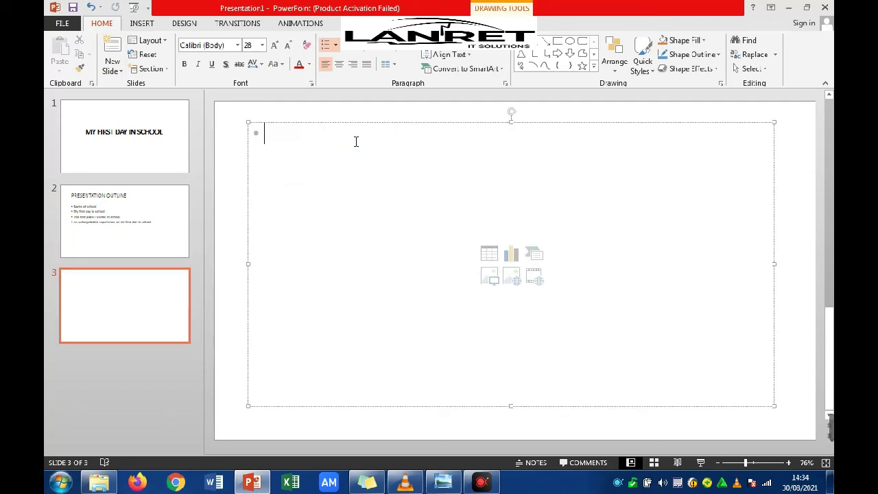
pyautogui.press('BackSpace')
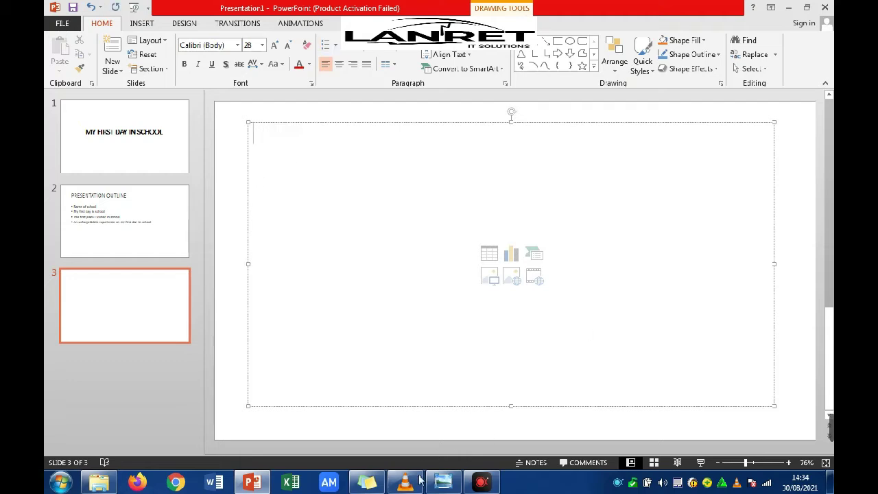
# Step: Enter "The name of my school is Pacific Academy." in slide 3's text placeholder, referring to the outline on slide 2 before and after
pyautogui.click(167, 245)
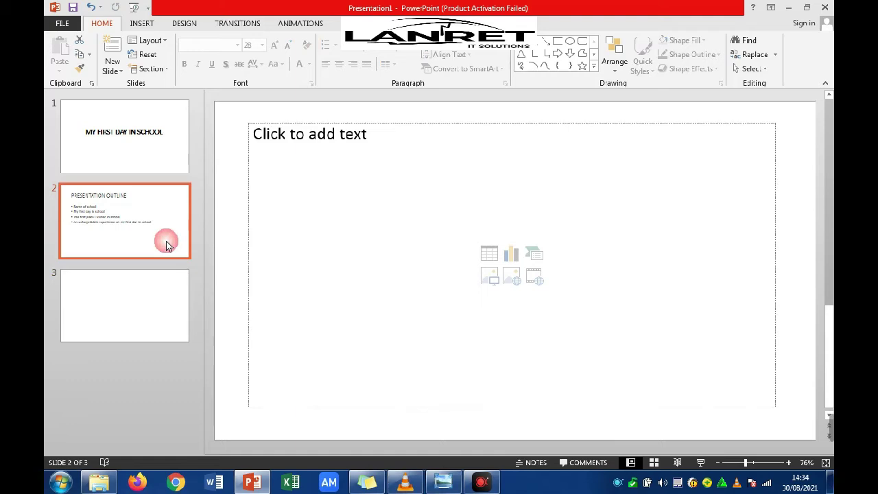
pyautogui.click(137, 286)
pyautogui.click(333, 146)
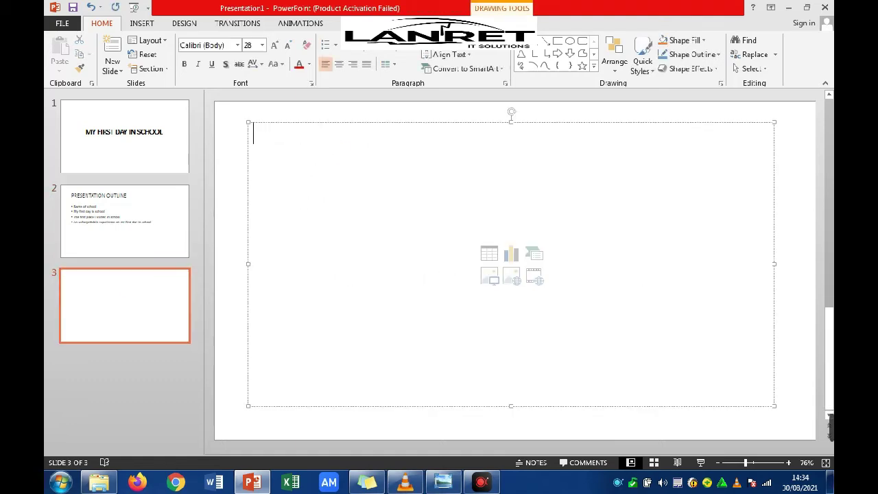
pyautogui.write('The name')
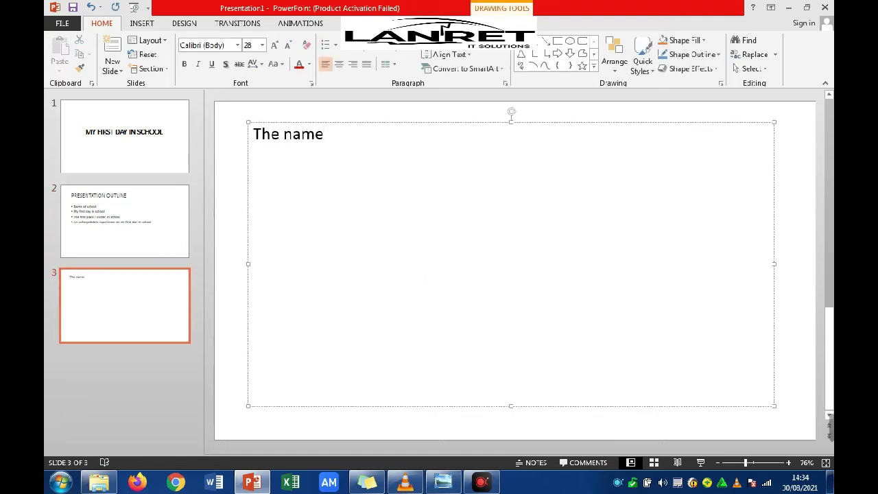
pyautogui.write(' of my sc')
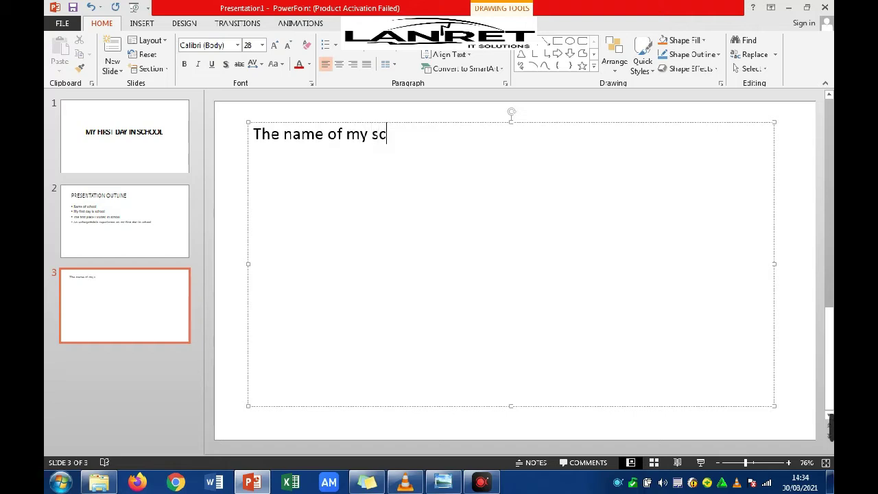
pyautogui.write('hool is ')
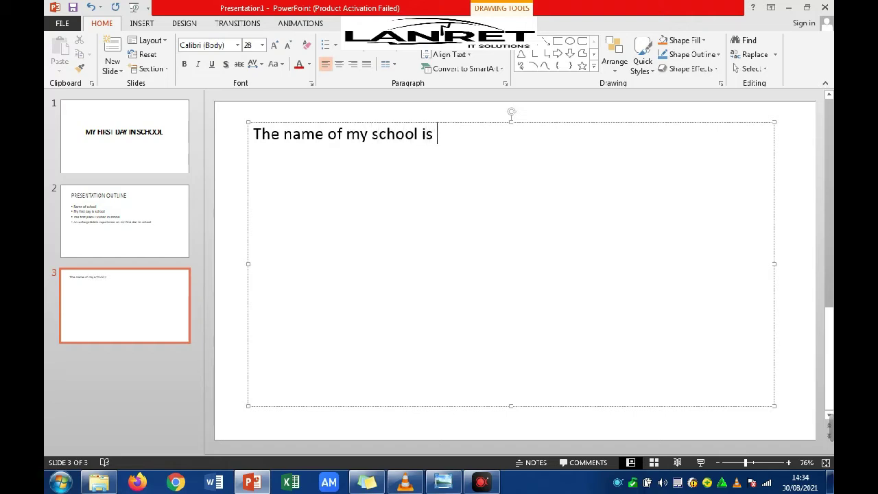
pyautogui.write('Pacific')
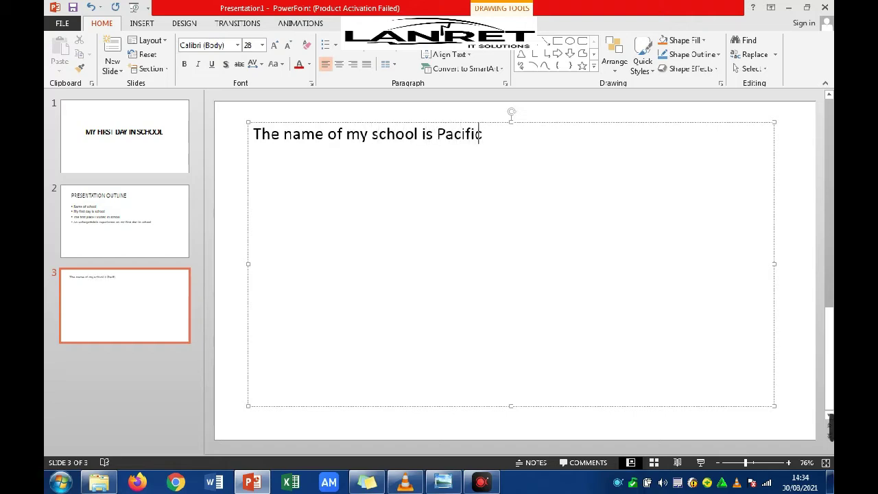
pyautogui.write(' Acade')
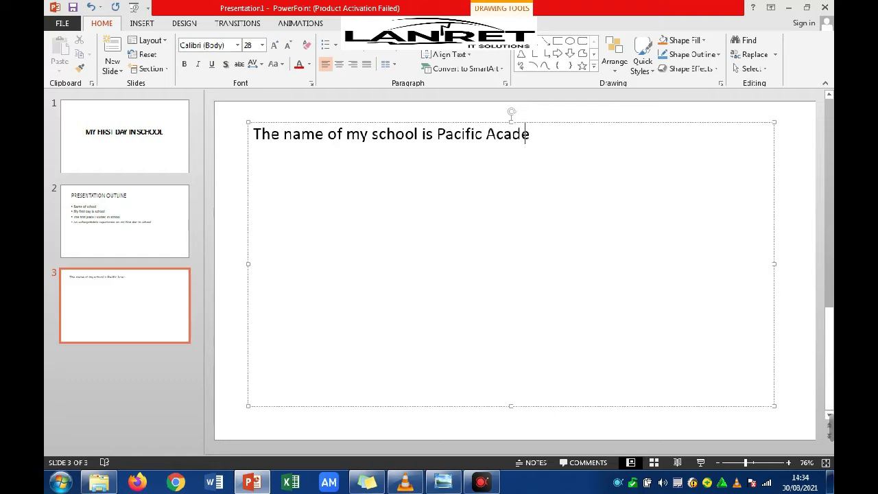
pyautogui.write('my.')
pyautogui.click(172, 214)
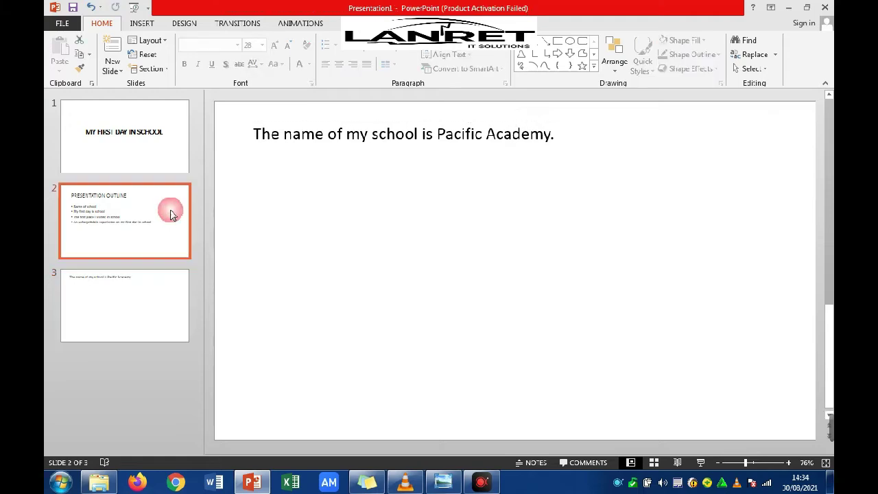
# Step: Append "My first day in school was very exciting and interesting." to the text on slide 3
pyautogui.click(151, 299)
pyautogui.click(562, 141)
pyautogui.press('Escape')
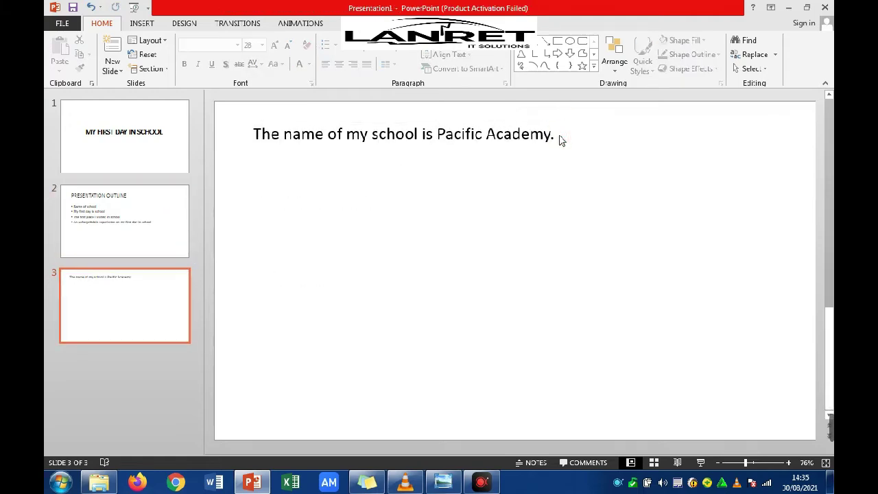
pyautogui.click(556, 138)
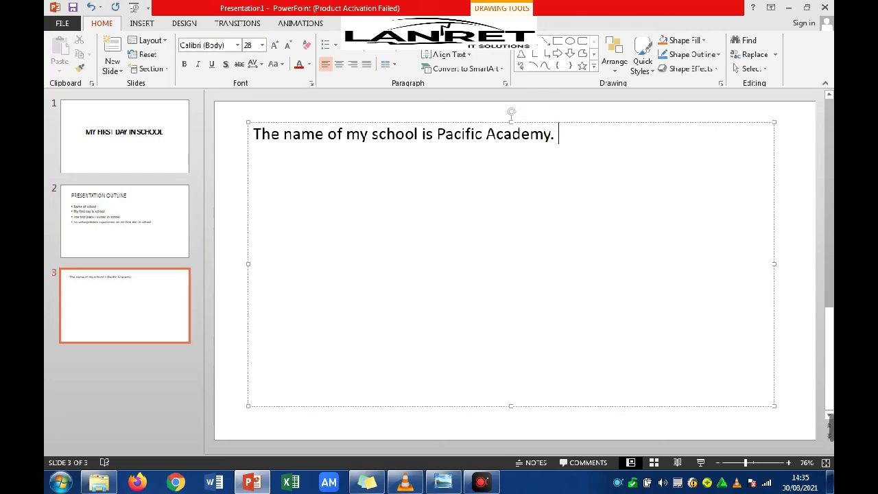
pyautogui.write('My fir')
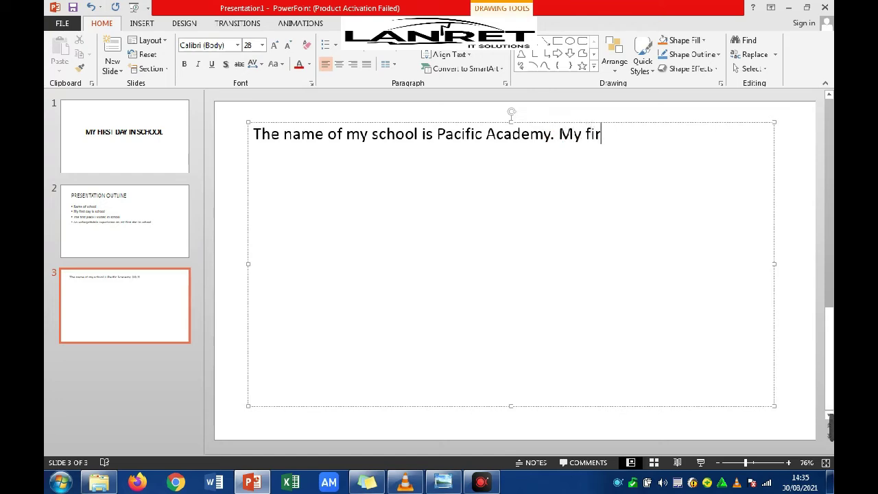
pyautogui.write('st day ')
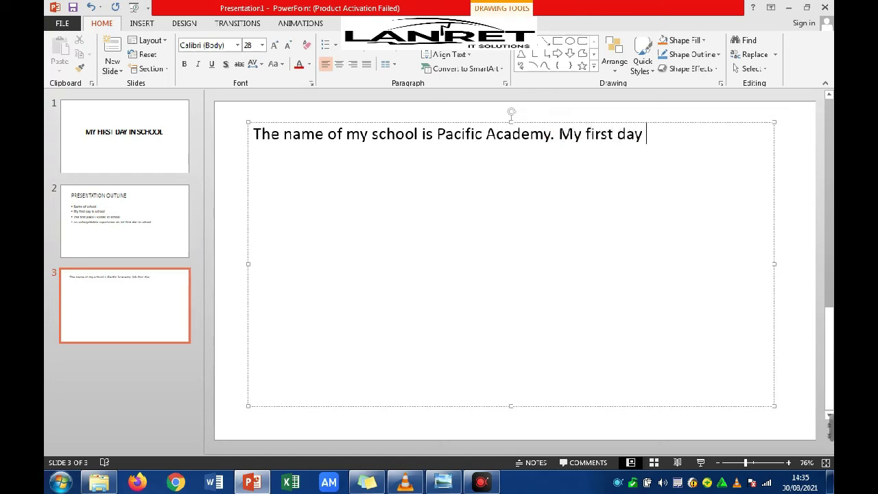
pyautogui.write('in school')
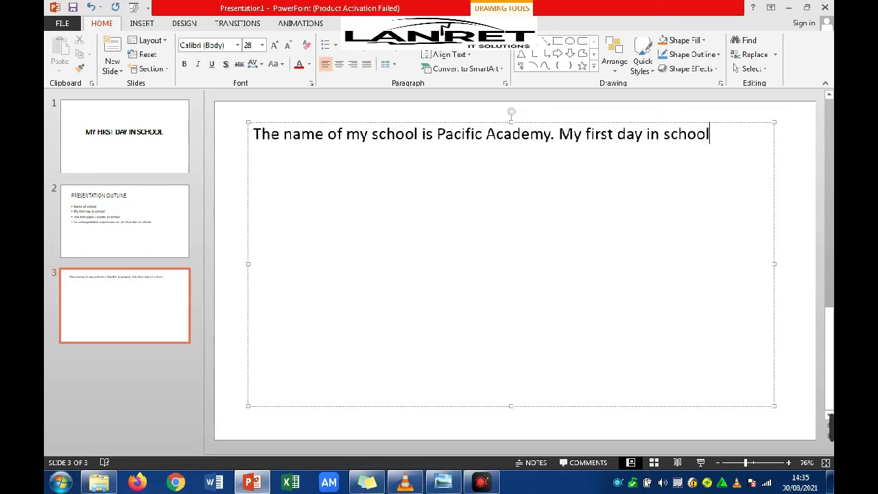
pyautogui.write(' was v')
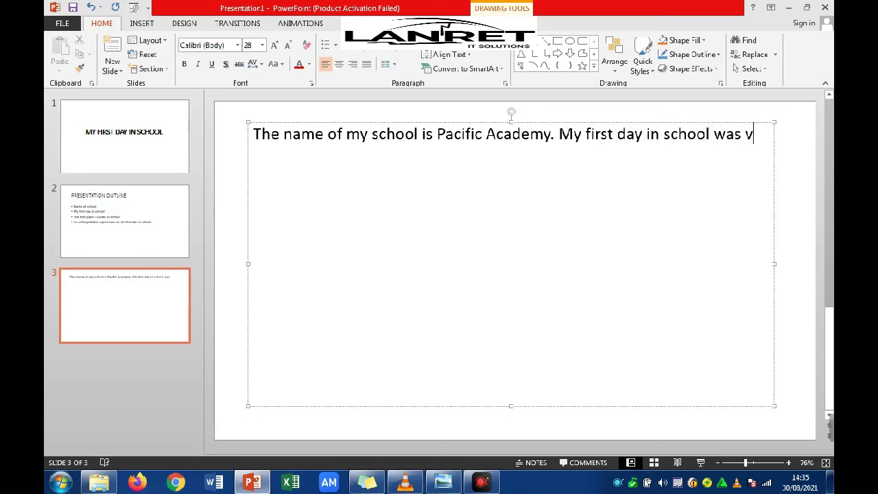
pyautogui.write('ery ')
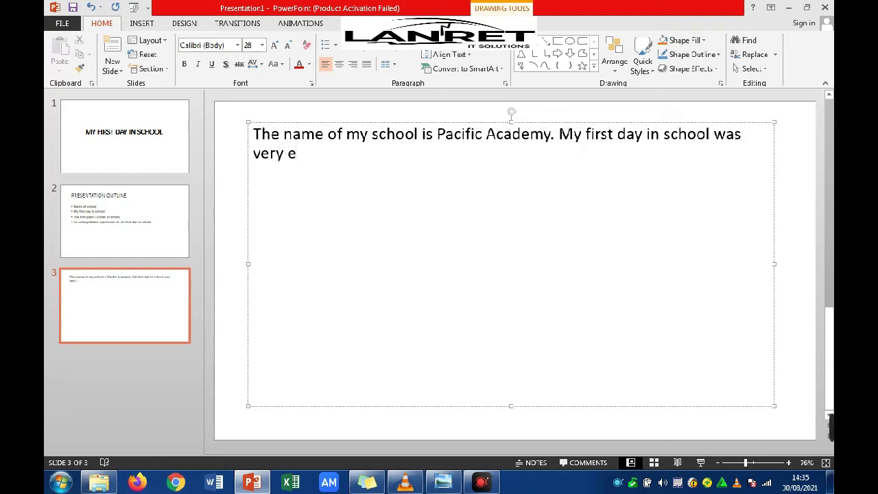
pyautogui.write('exciting and')
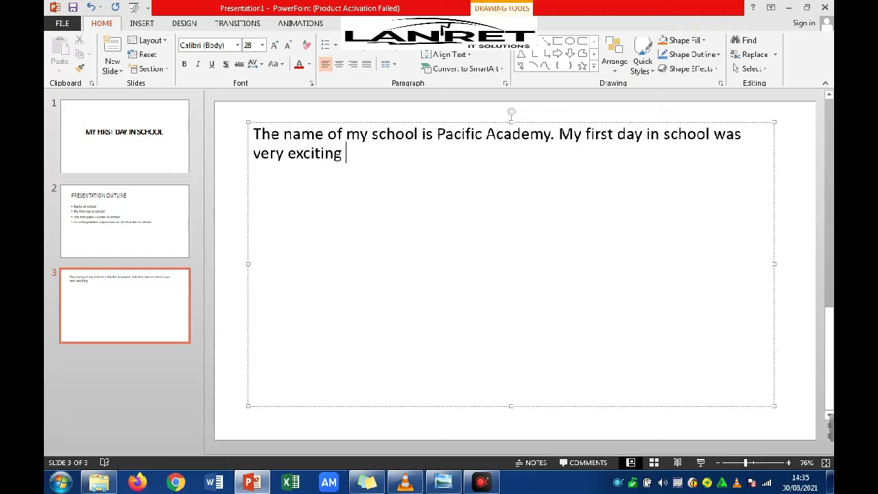
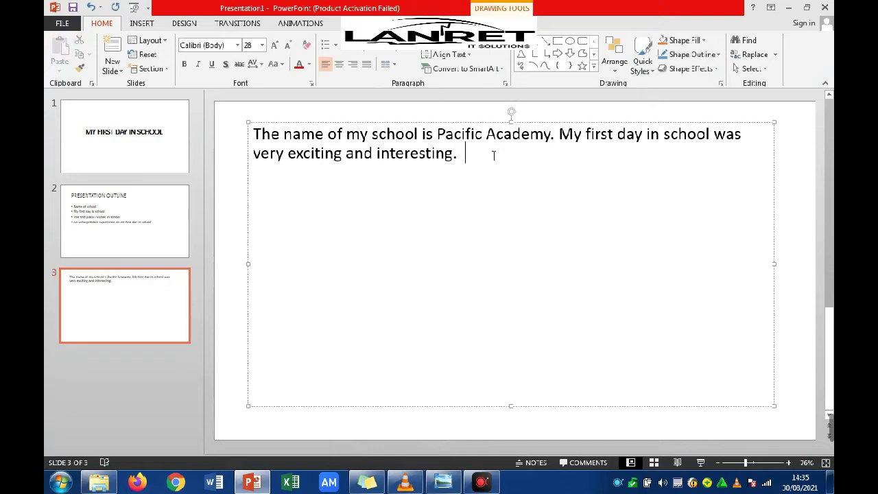
# Step: Continue slide 3's paragraph with "The first place I visited in school is the Principal's Office."
pyautogui.write('The f')
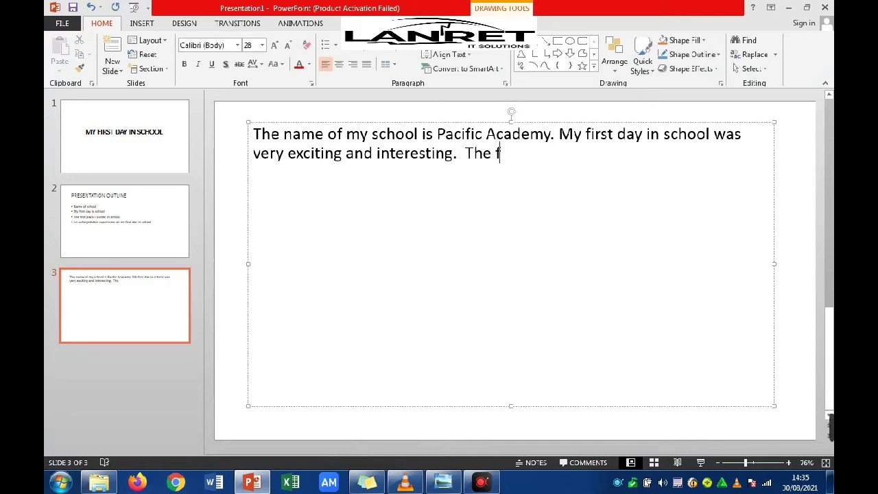
pyautogui.write('irst')
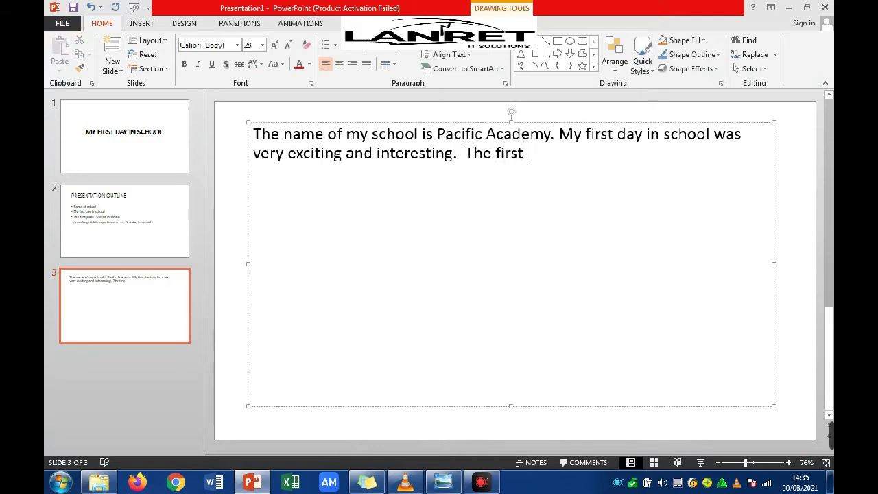
pyautogui.write(' place I')
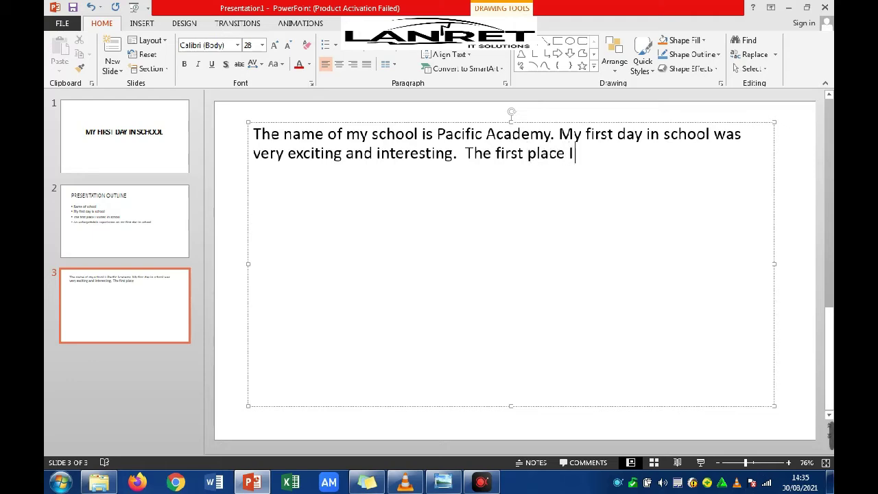
pyautogui.write('d')
pyautogui.press('BackSpace')
pyautogui.write('vit')
pyautogui.press('BackSpace')
pyautogui.write('sited in s')
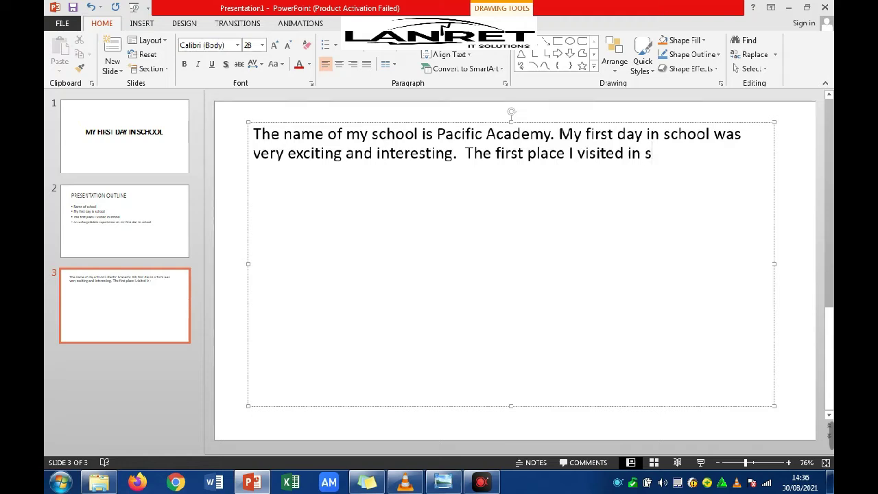
pyautogui.write('chool ')
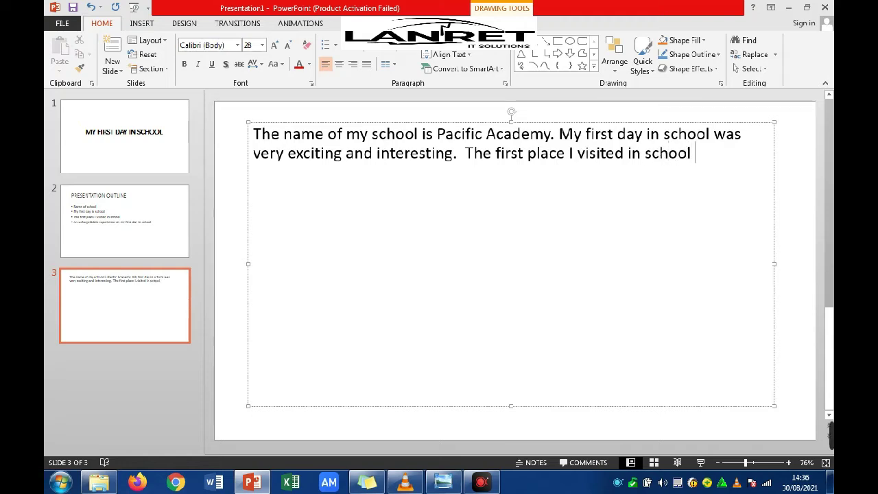
pyautogui.write('is the ')
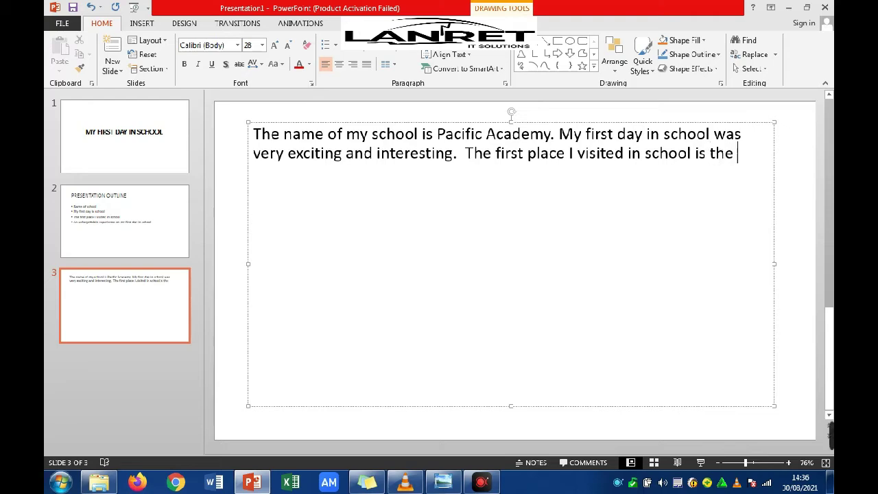
pyautogui.write('Principa')
pyautogui.write('l')
pyautogui.write("'")
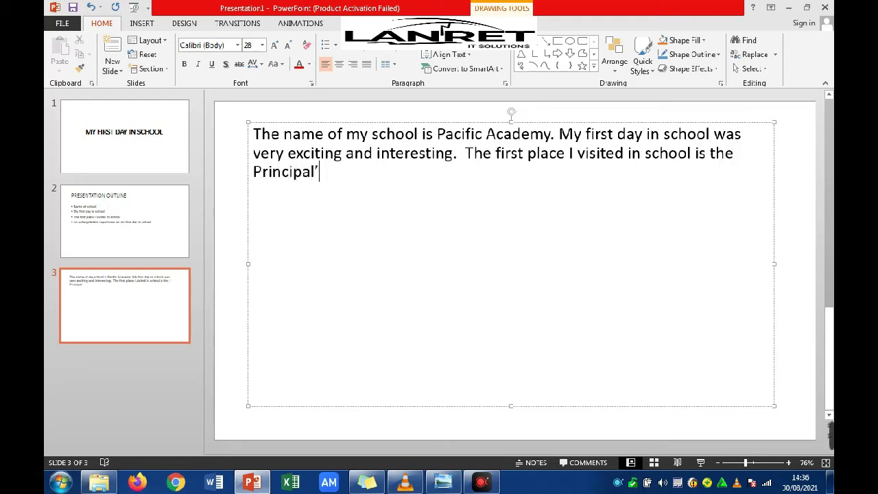
pyautogui.write('s Offic')
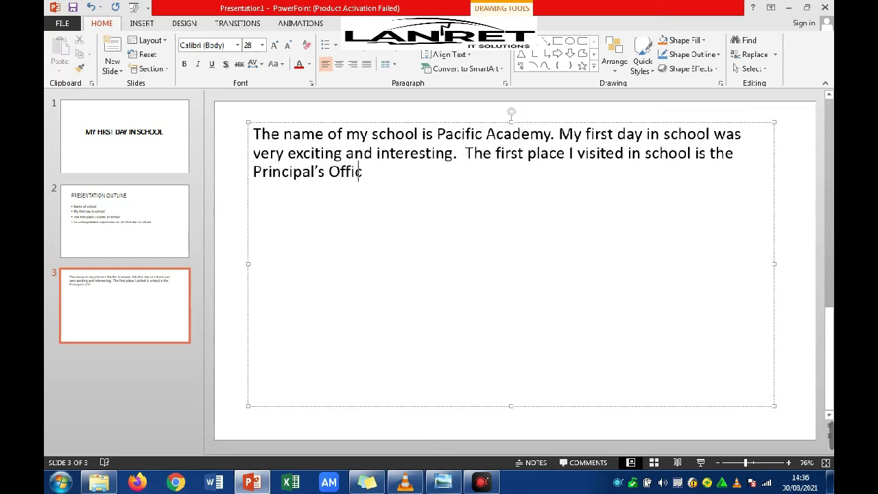
pyautogui.write('e.')
# Step: Check slide 2's outline and add "An unforgettable experience on my first day in school is my visit to the school library." to slide 3's text
pyautogui.click(152, 235)
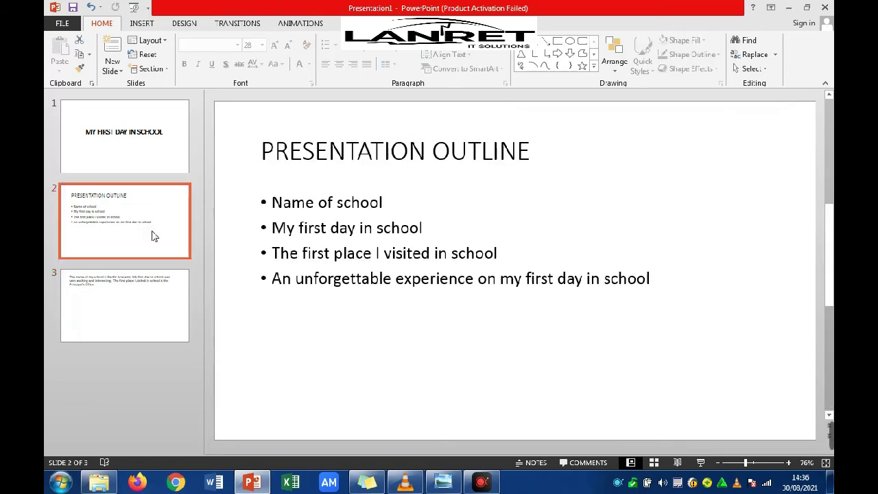
pyautogui.click(115, 335)
pyautogui.click(435, 176)
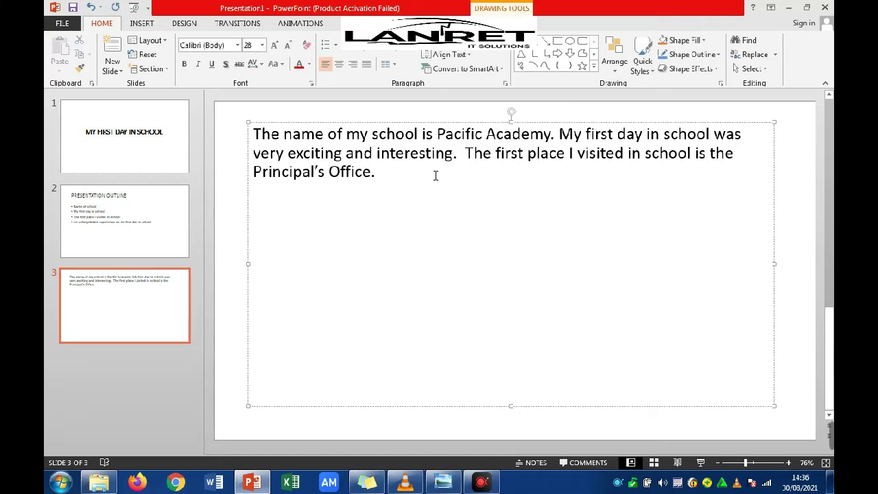
pyautogui.write('N')
pyautogui.press('BackSpace')
pyautogui.write('An ex')
pyautogui.press('BackSpace')
pyautogui.write('unfor')
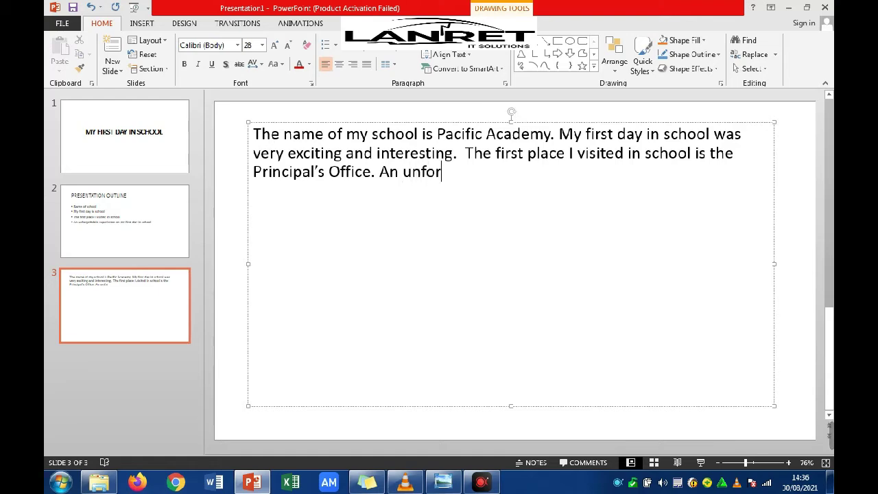
pyautogui.write('gettab')
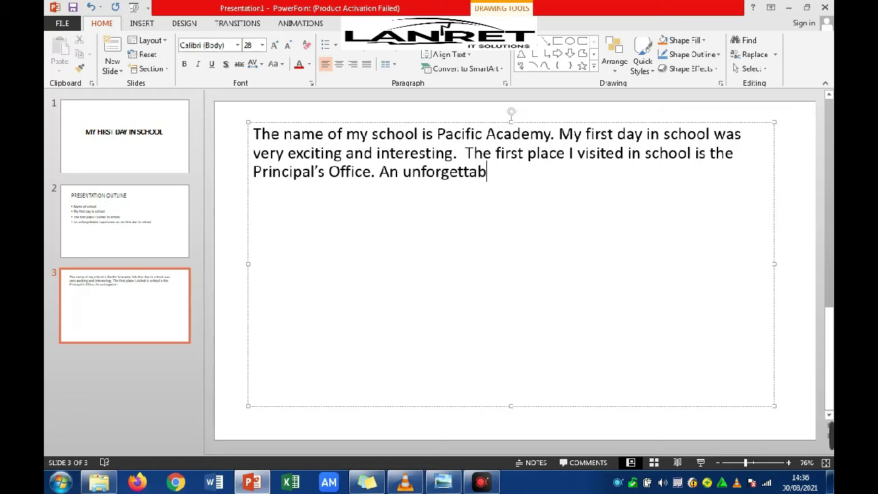
pyautogui.write('le experi')
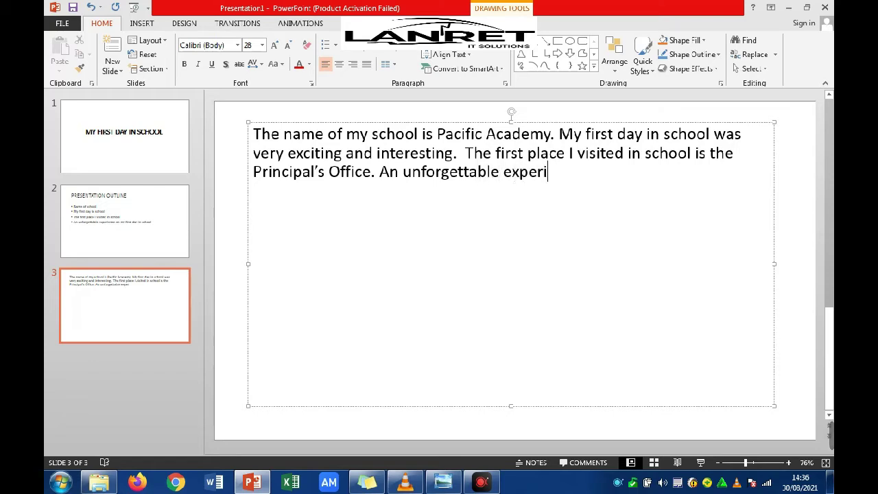
pyautogui.write('ence on ')
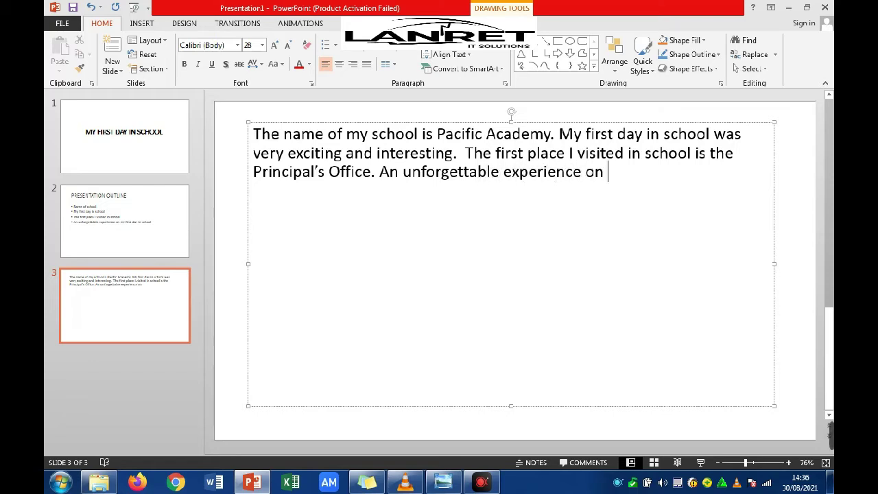
pyautogui.write('my first da')
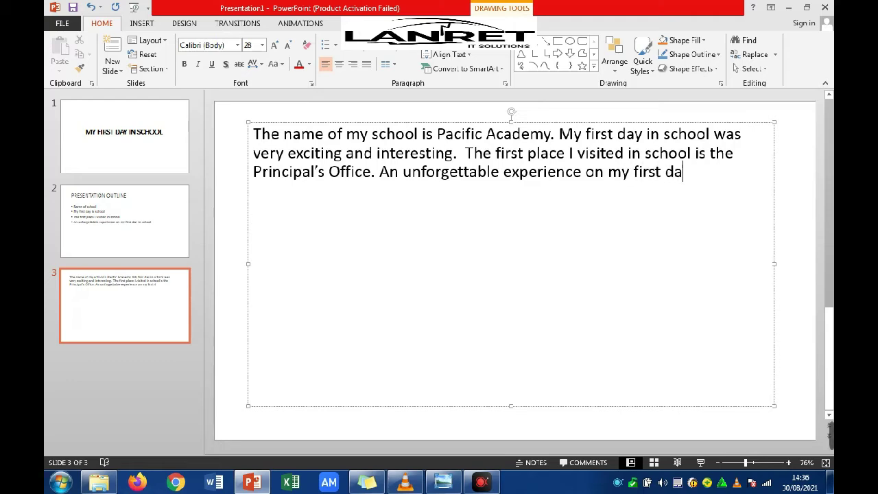
pyautogui.write('y in school is ')
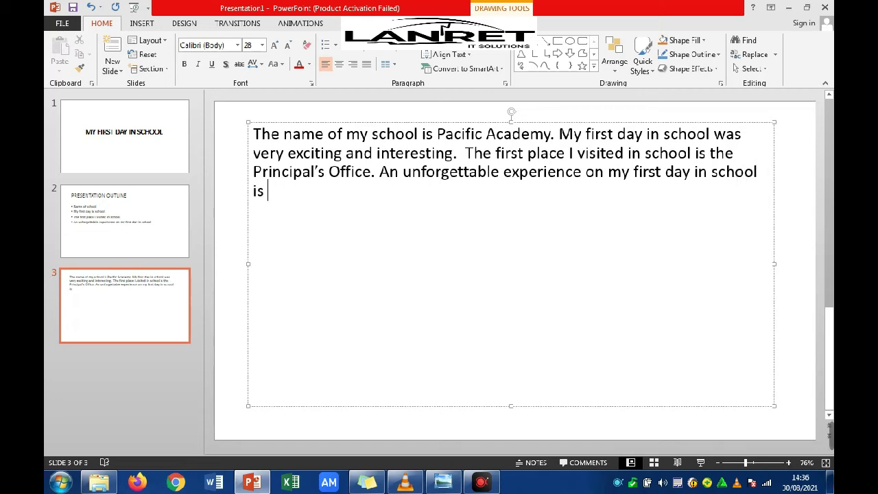
pyautogui.write('my visit to th')
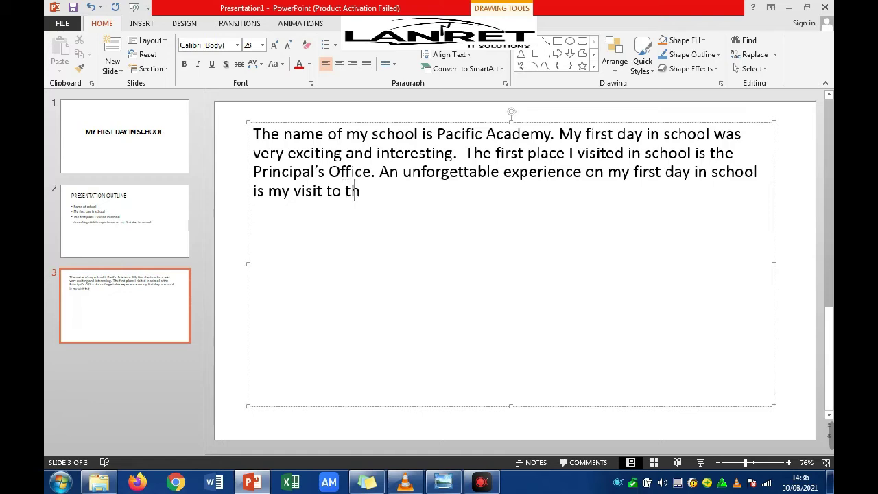
pyautogui.write('e sch')
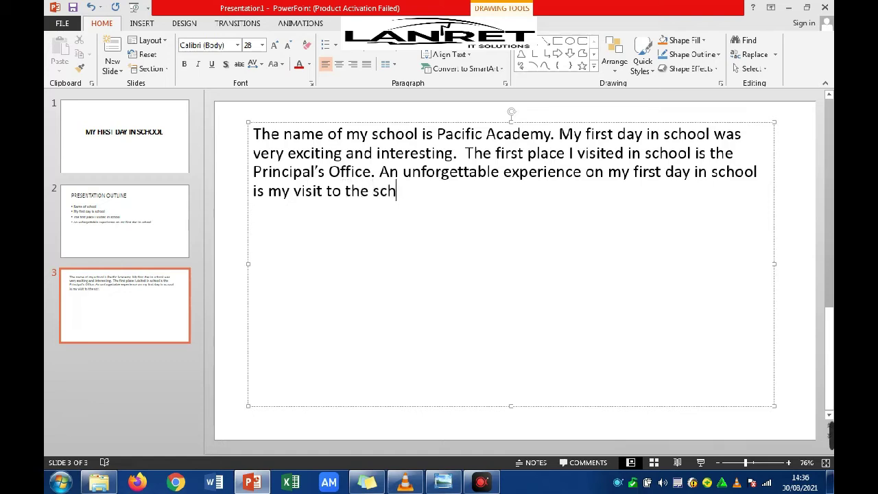
pyautogui.write('ool library.')
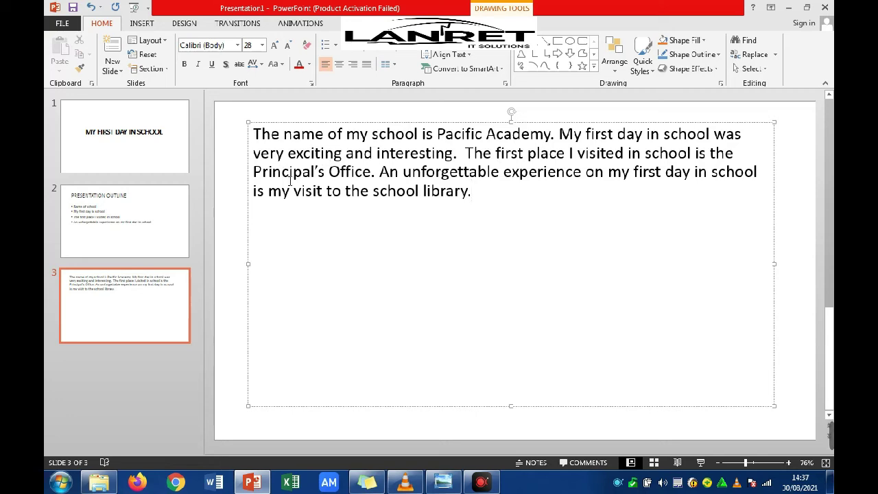
# Step: Compare slide 3's description with the question image in Windows Photo Viewer and return to PowerPoint
pyautogui.click(255, 126)
pyautogui.click(443, 482)
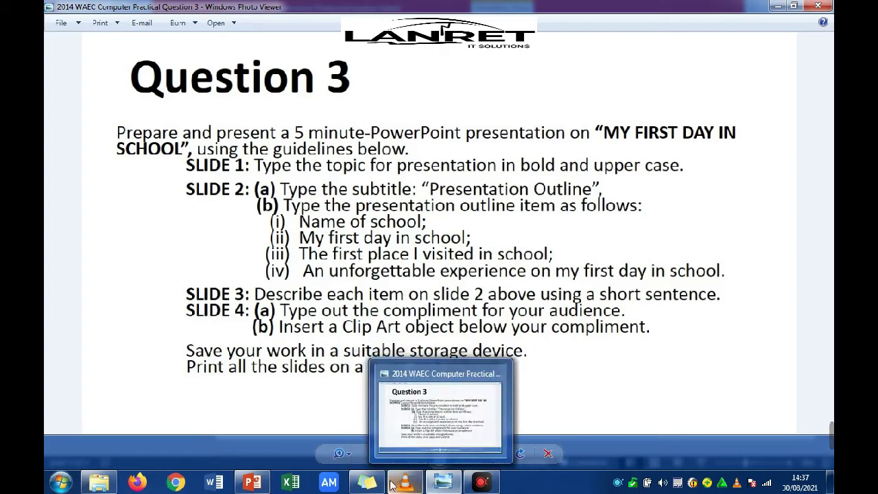
pyautogui.click(252, 482)
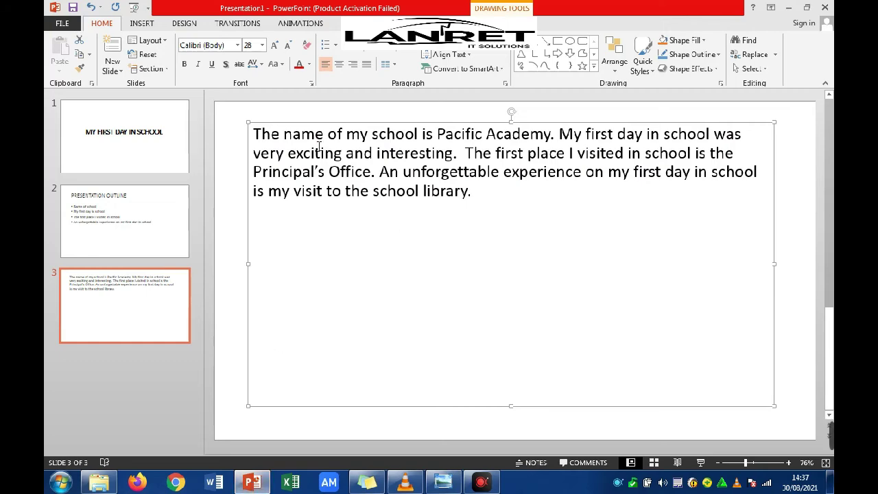
# Step: Enlarge all of slide 3's paragraph text to 48 pt and justify it
pyautogui.click(275, 46)
pyautogui.click(275, 46)
pyautogui.click(275, 46)
pyautogui.click(275, 46)
pyautogui.click(275, 45)
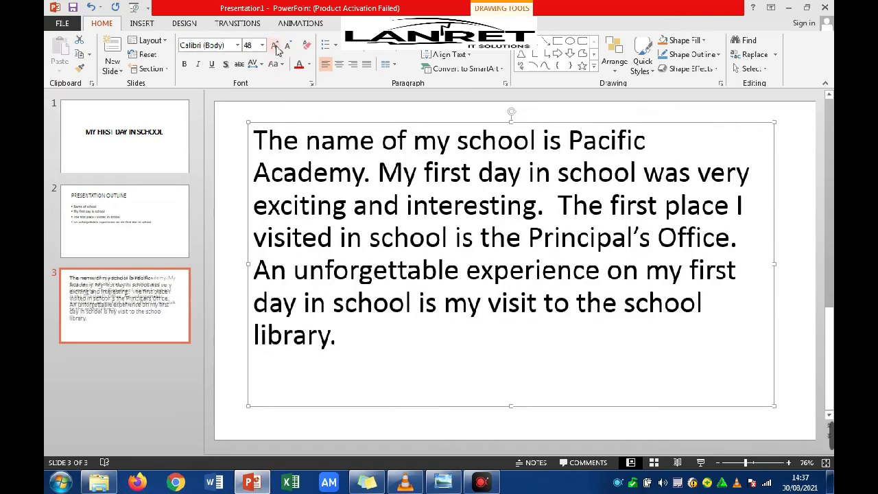
pyautogui.click(367, 64)
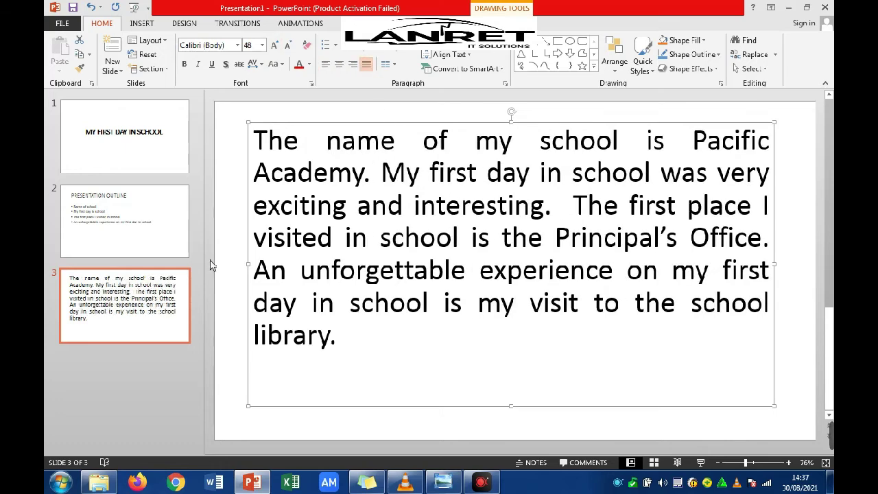
# Step: Enlarge the bulleted outline list on slide 2 to 36 pt
pyautogui.click(147, 229)
pyautogui.click(376, 227)
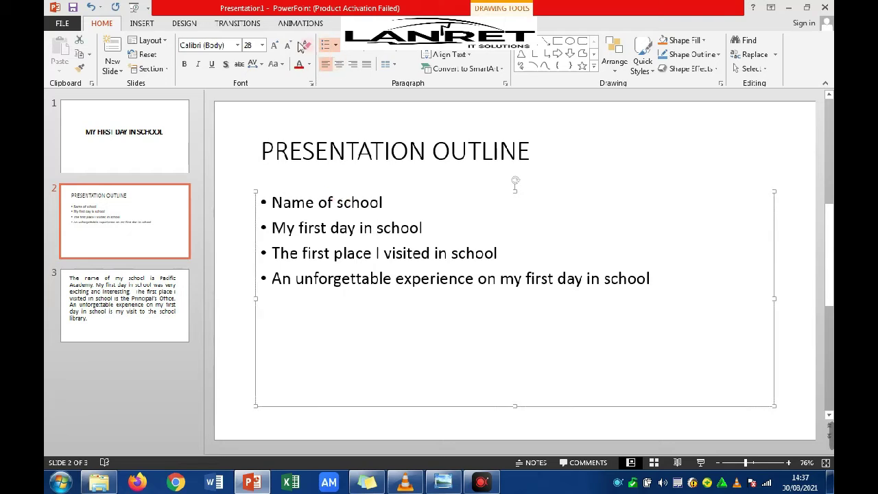
pyautogui.click(276, 46)
pyautogui.click(275, 45)
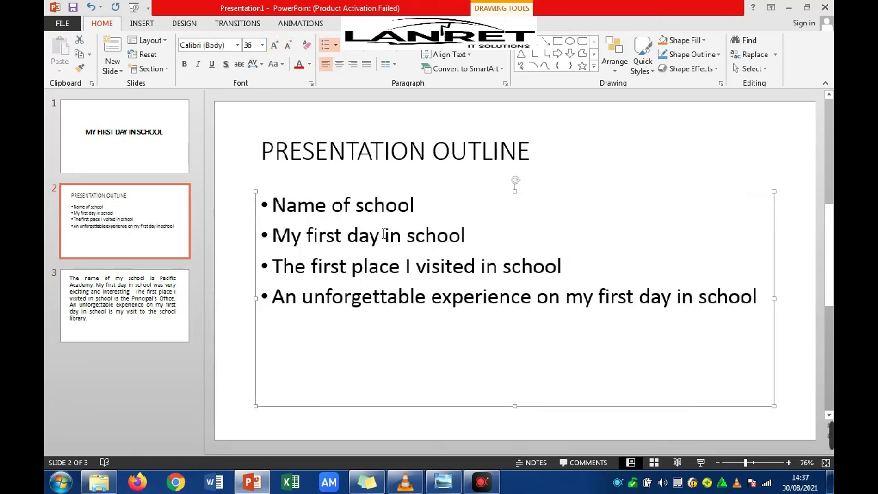
pyautogui.click(496, 367)
# Step: Review slide 3 and switch to Windows Photo Viewer to read the slide 4 instructions
pyautogui.click(124, 305)
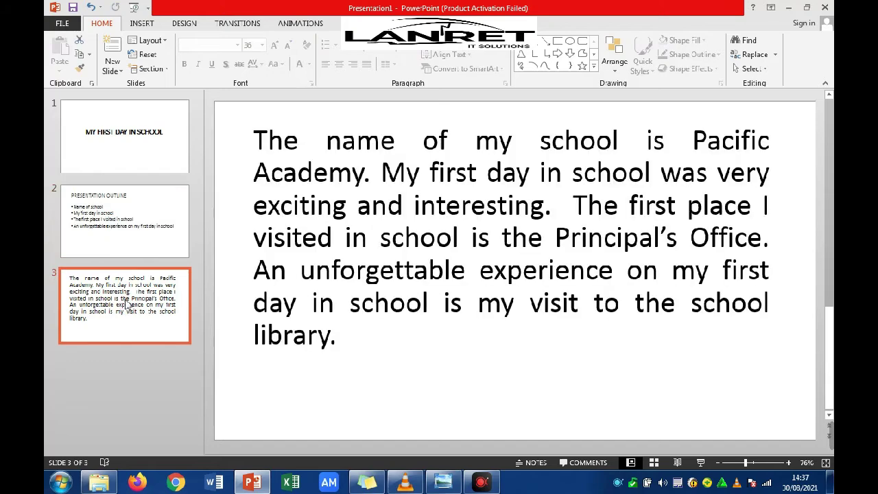
pyautogui.click(444, 480)
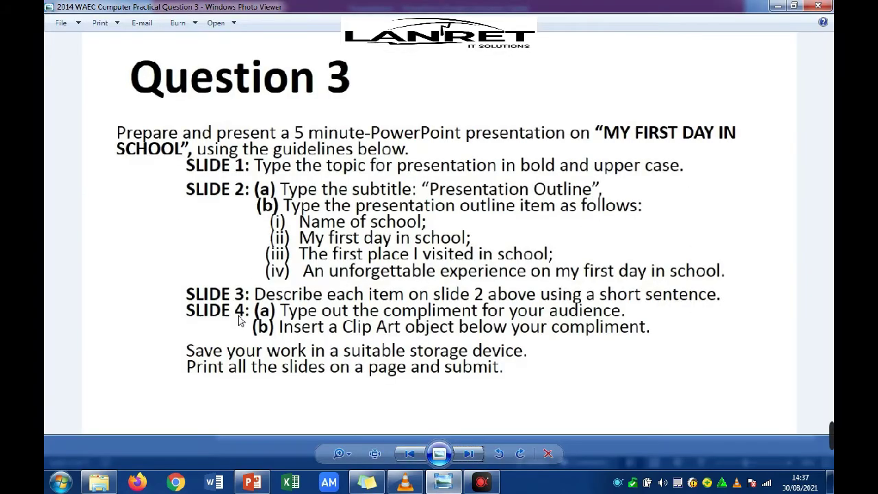